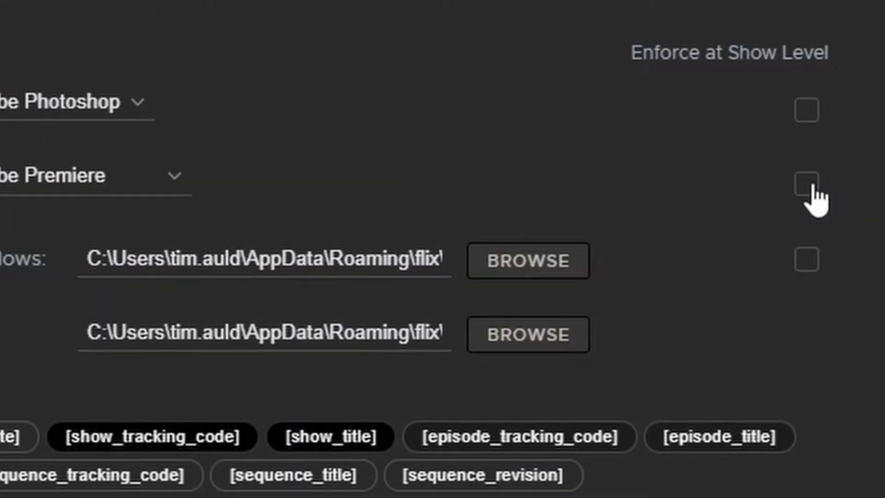
Step: Toggle show-level enforcement for the Adobe Premiere choice, and open the studio settings in the Management Console
left_click(808, 185)
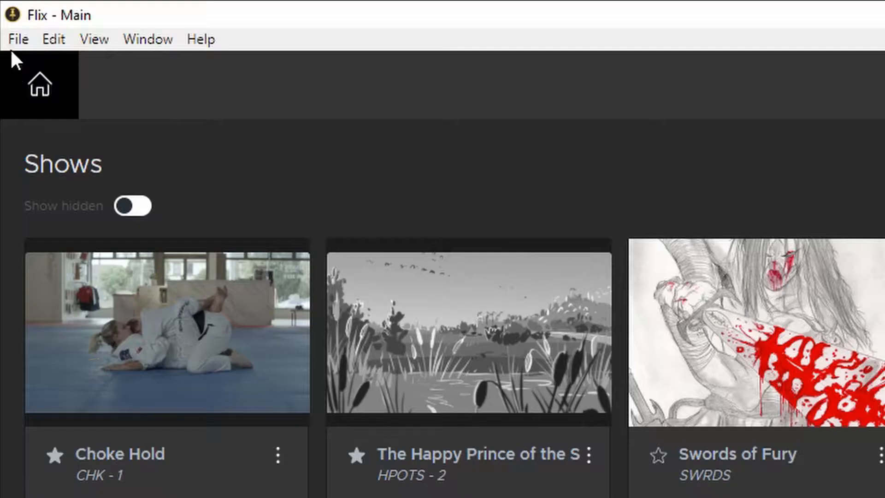
left_click(17, 44)
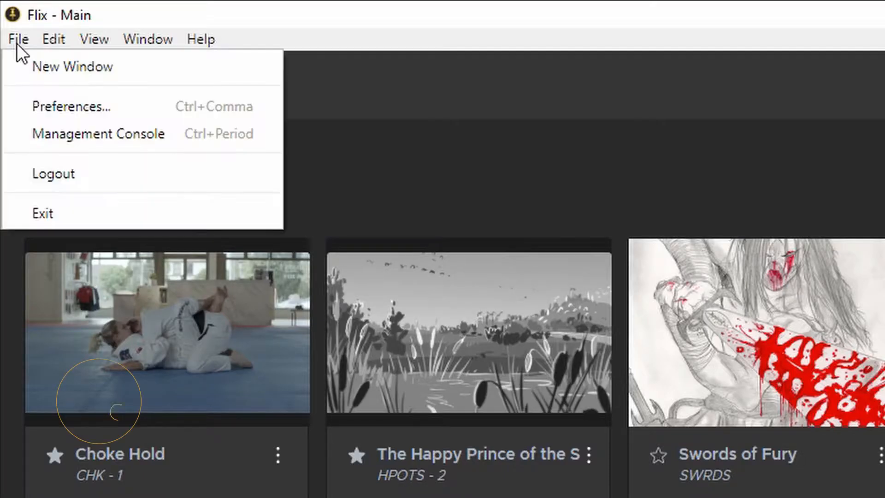
left_click(49, 143)
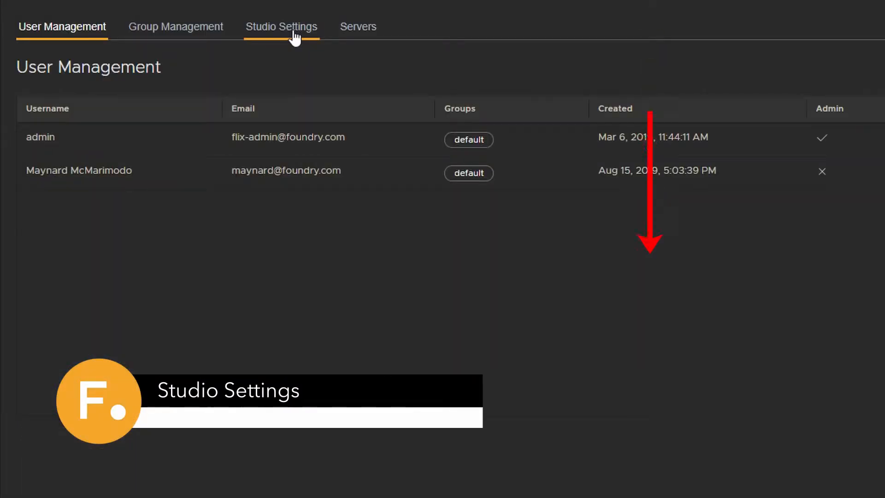
left_click(293, 35)
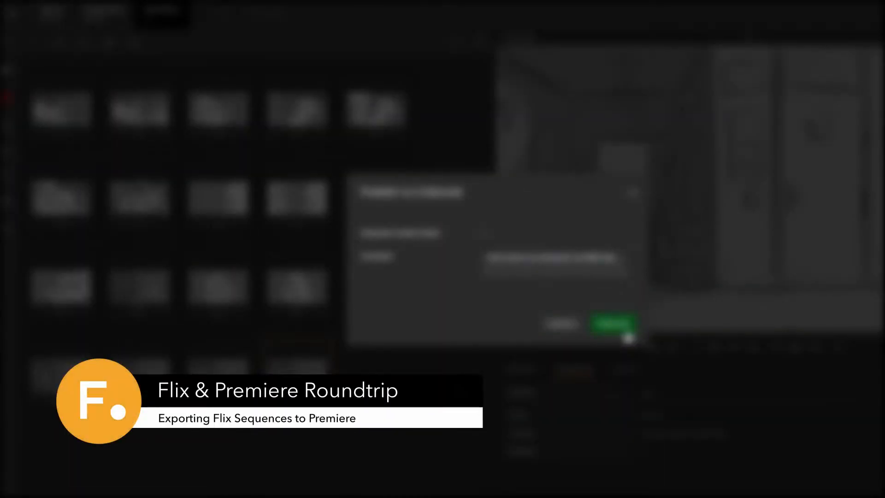
Step: Save the HPOTS sequence revision and publish it to editorial with a comment about wanting to try timing the exit differently
left_click(625, 335)
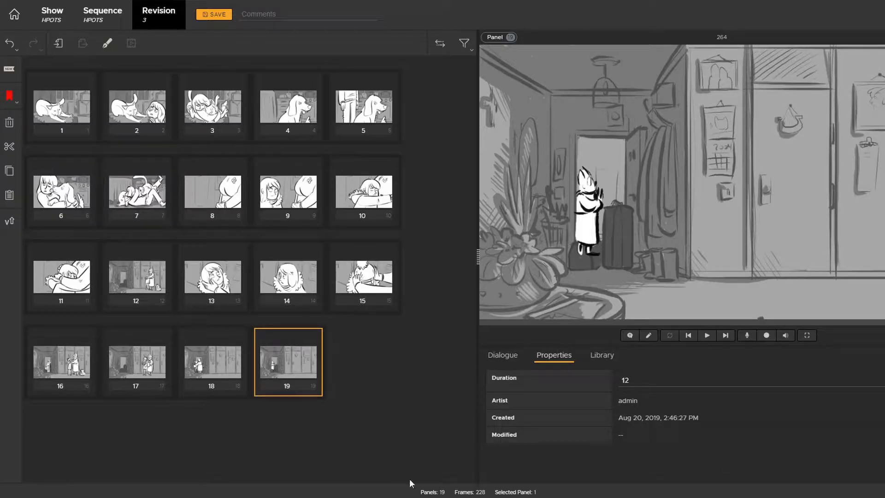
left_click(229, 16)
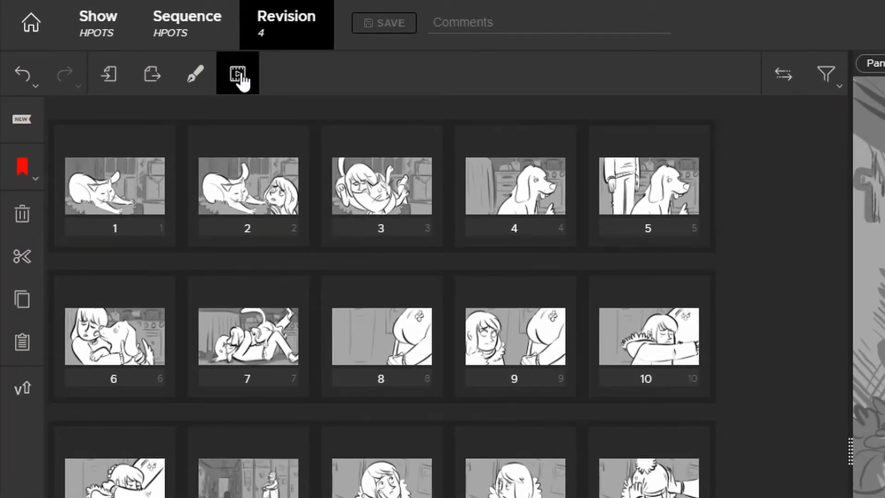
type("timing the exi")
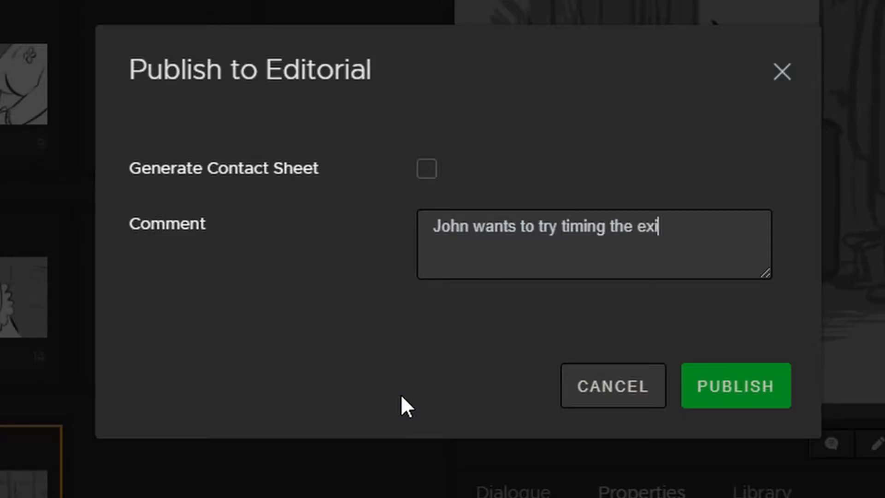
type("t differently")
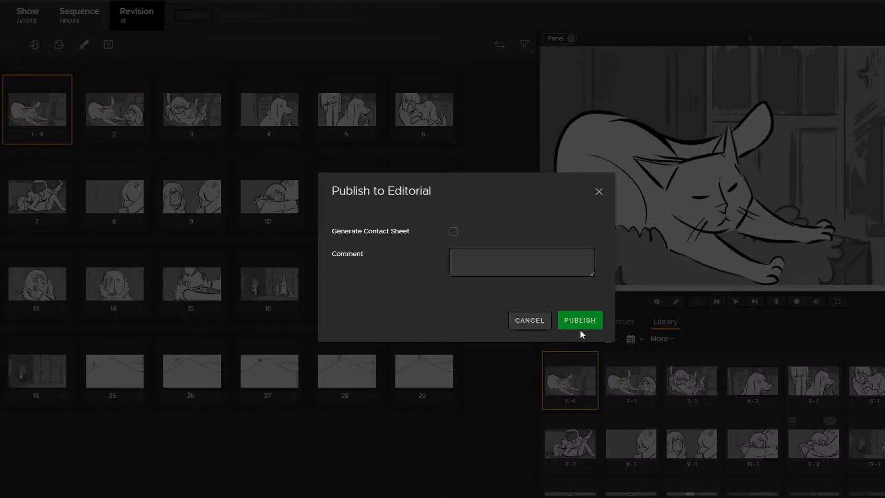
left_click(737, 386)
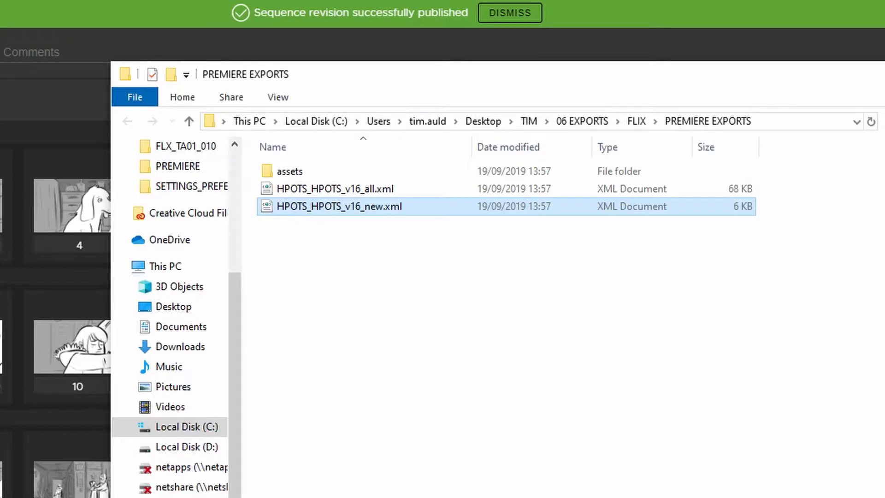
Step: Examine the v16 XML files and the assets folder in the PREMIERE EXPORTS folder
double_click(289, 171)
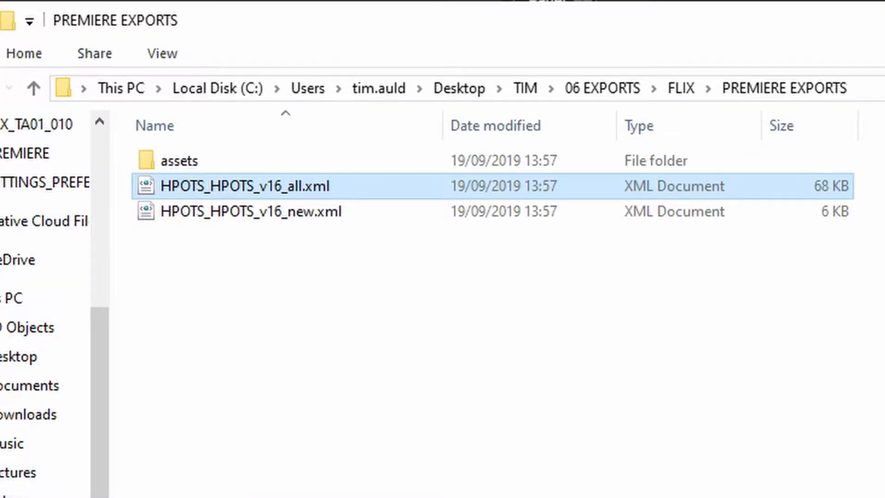
left_click(375, 222)
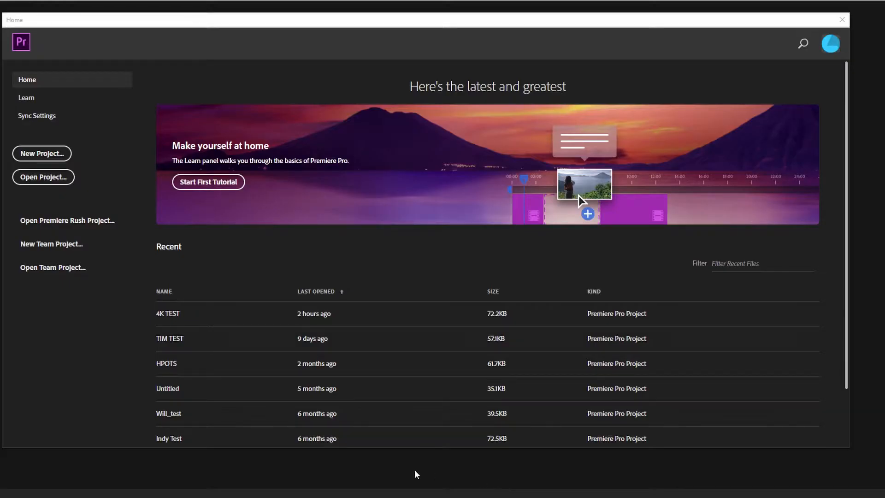
left_click(23, 493)
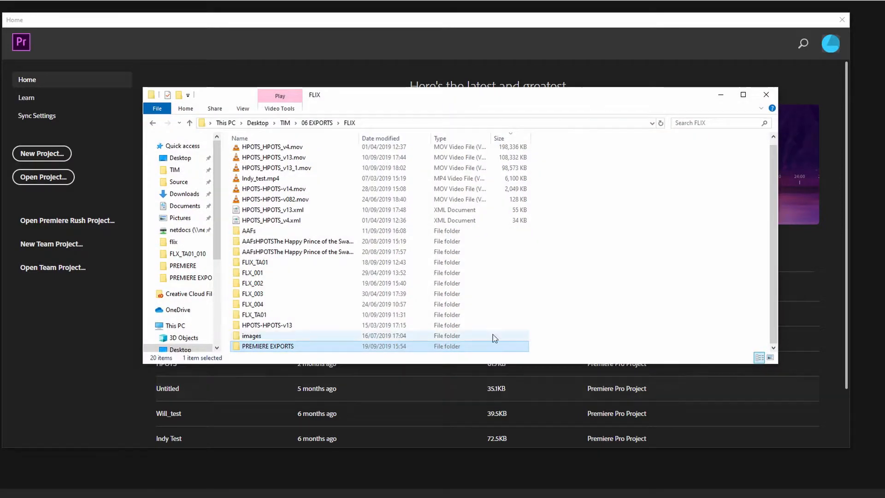
double_click(310, 347)
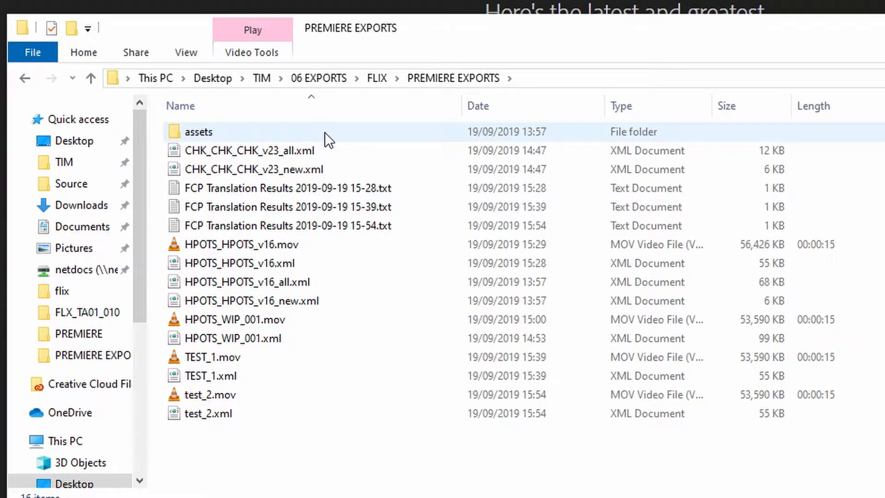
double_click(325, 132)
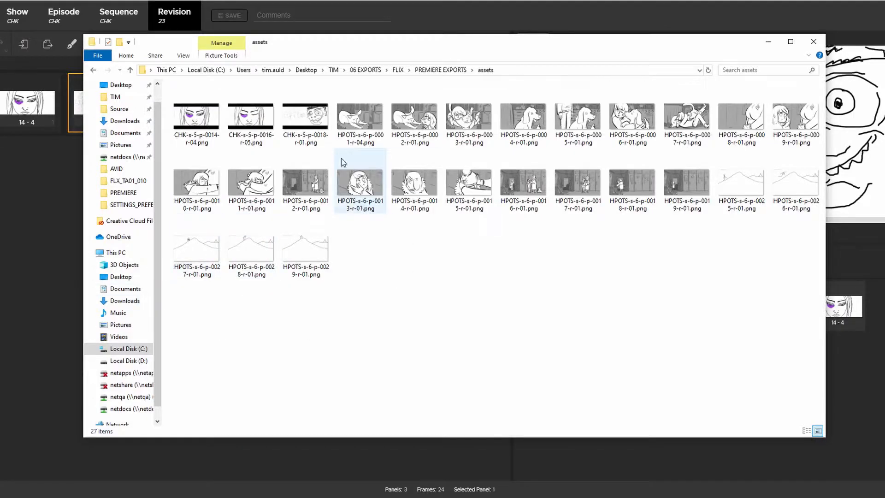
Step: Look through the exported panel PNGs in the assets folder, including CHK-s-5-p-0018-r-01.png
left_click(312, 126)
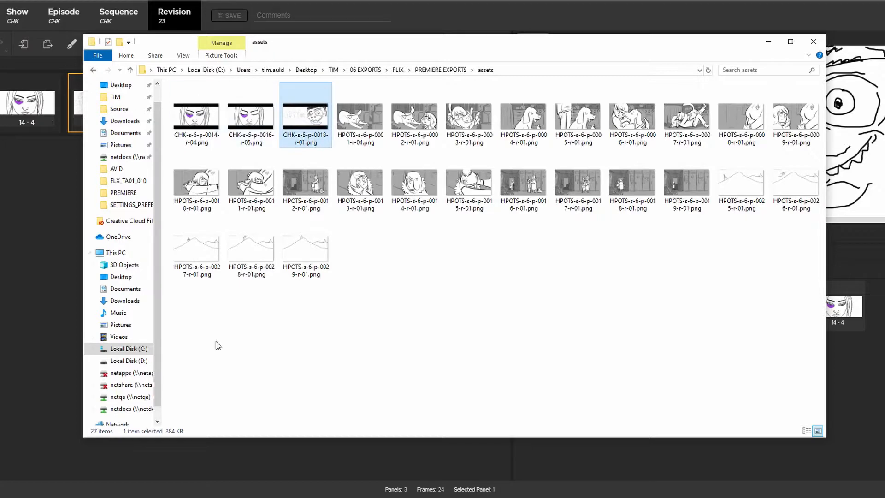
left_click(415, 118)
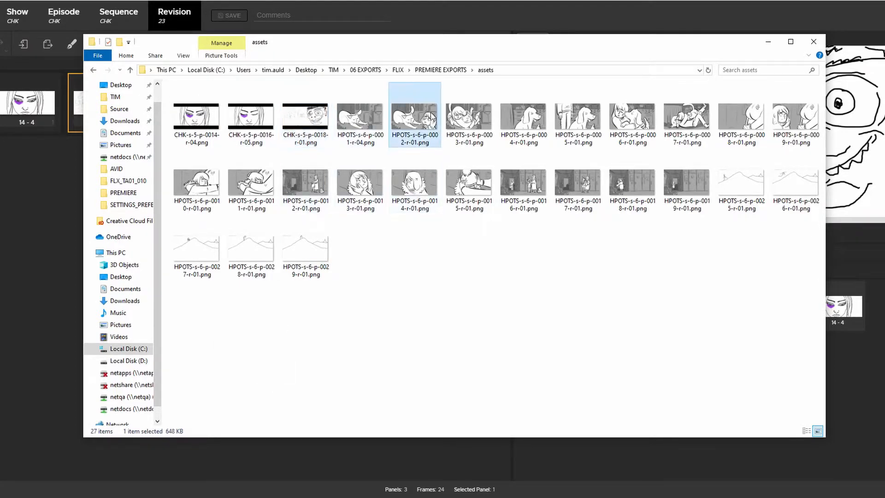
left_click(470, 115)
left_click(539, 122)
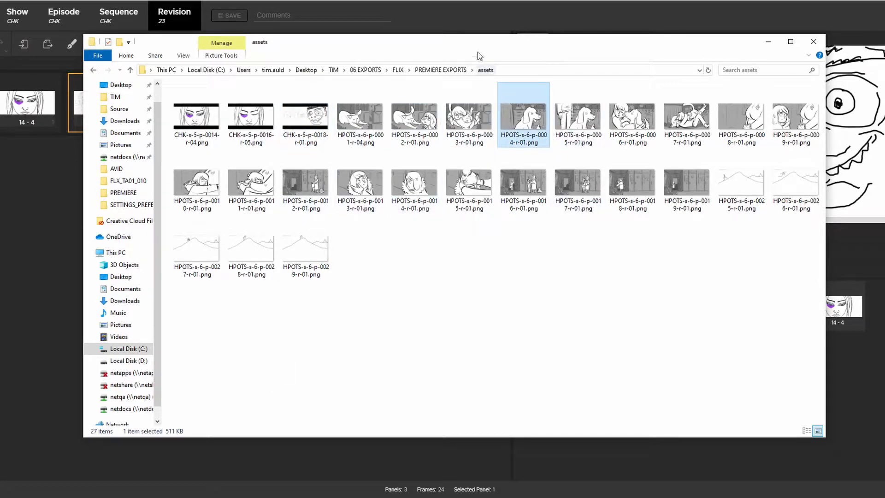
left_click_drag(477, 50, 504, 68)
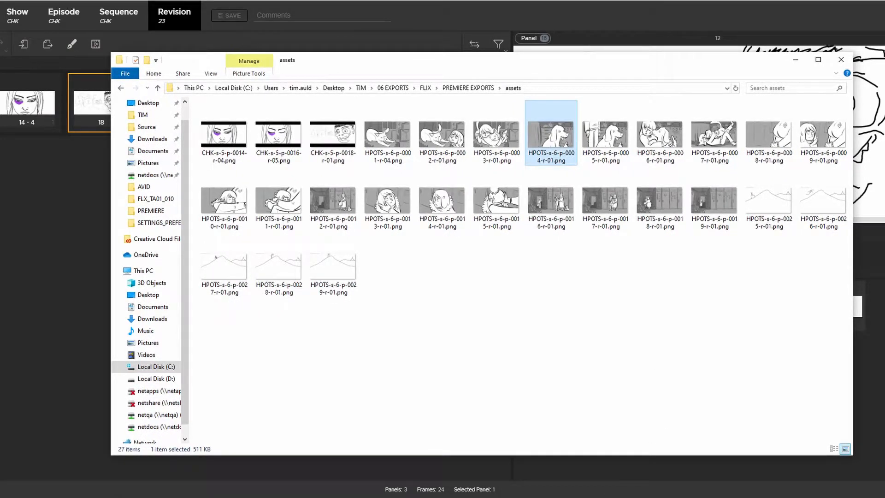
key("alt+Tab")
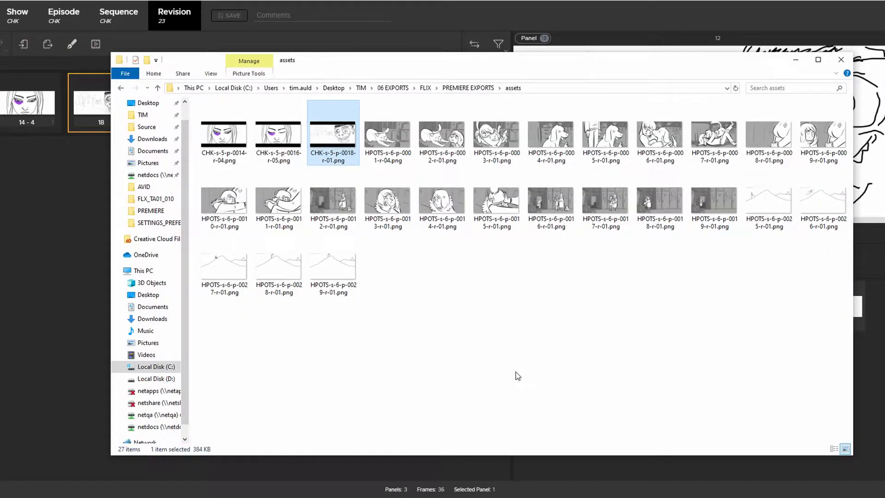
double_click(323, 143)
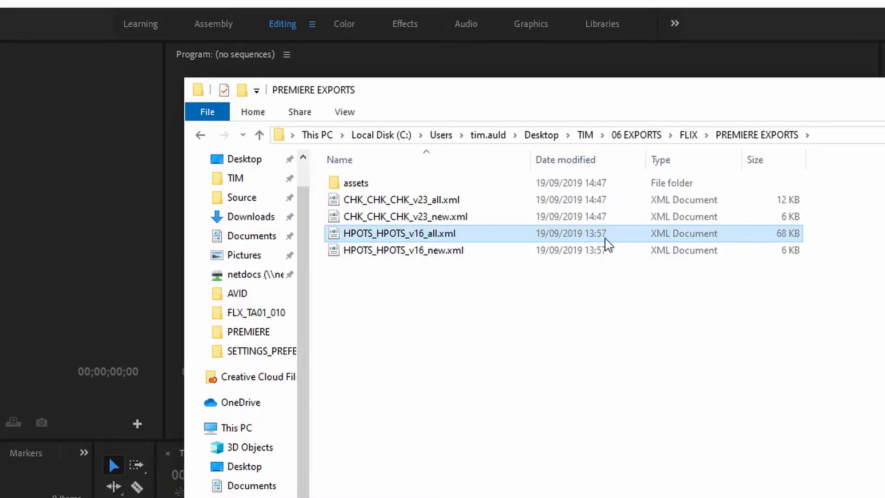
Step: Import HPOTS_HPOTS_v16_all.xml into the 4K TEST project in Premiere Pro, and open the imported sequence to scrub through it
left_click_drag(505, 242, 133, 409)
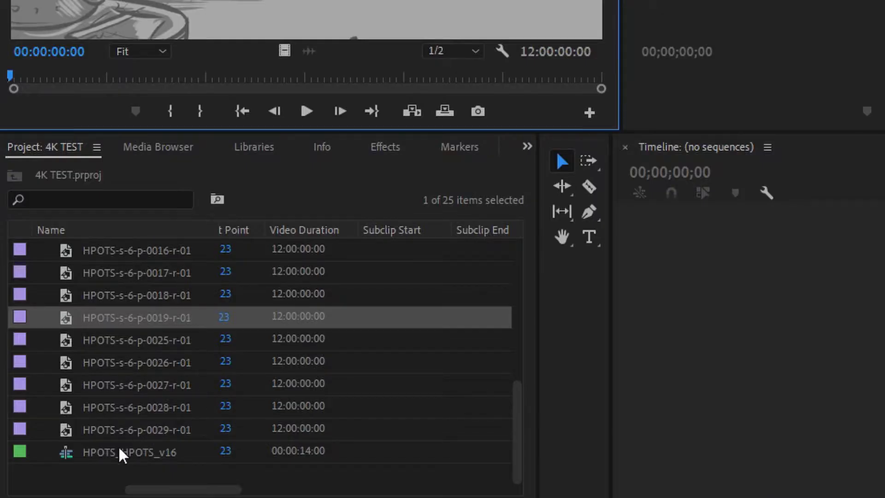
double_click(113, 451)
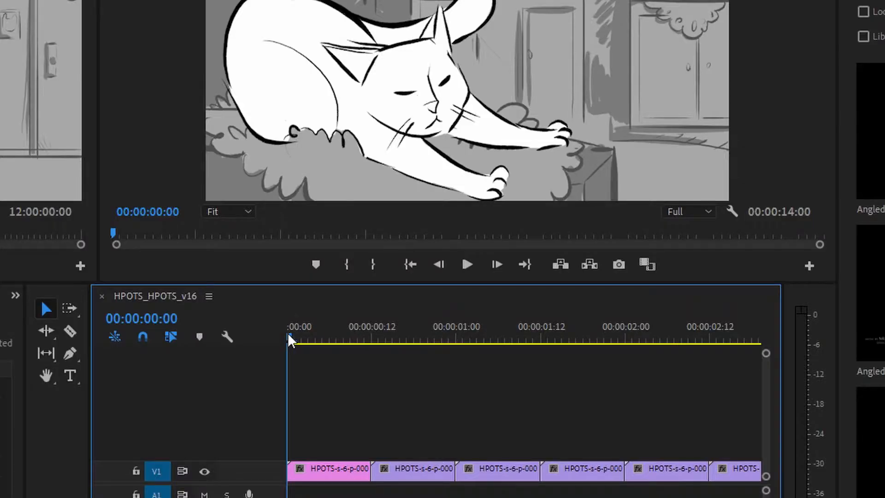
left_click_drag(288, 333, 421, 369)
left_click(330, 471)
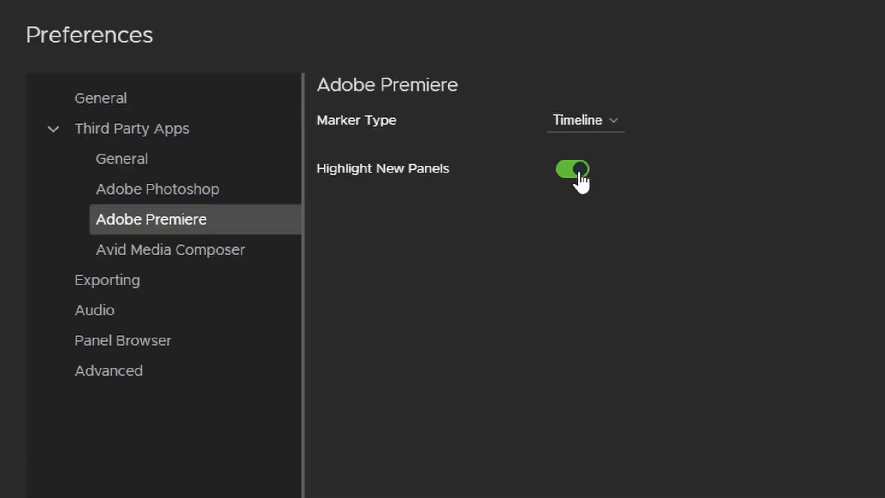
Step: In Flix, toggle Highlight New Panels in the Adobe Premiere preferences and publish HPOTS revision 25 to editorial
left_click(441, 111)
left_click(568, 176)
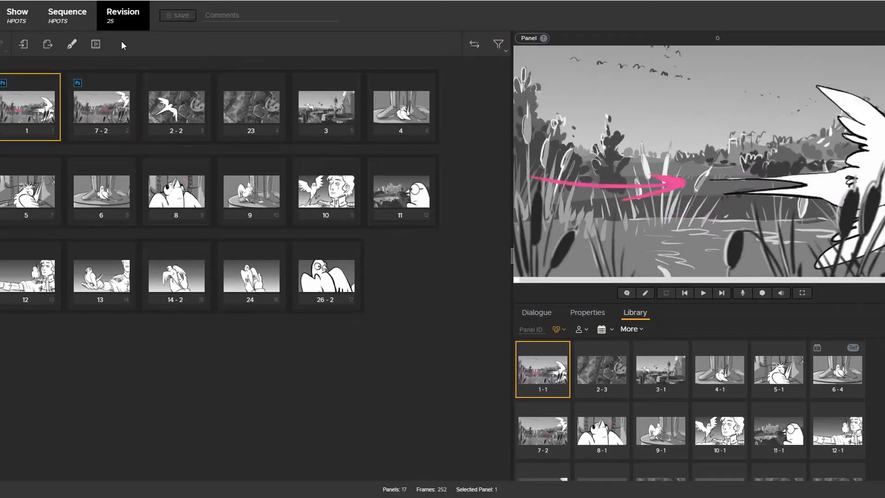
left_click(96, 45)
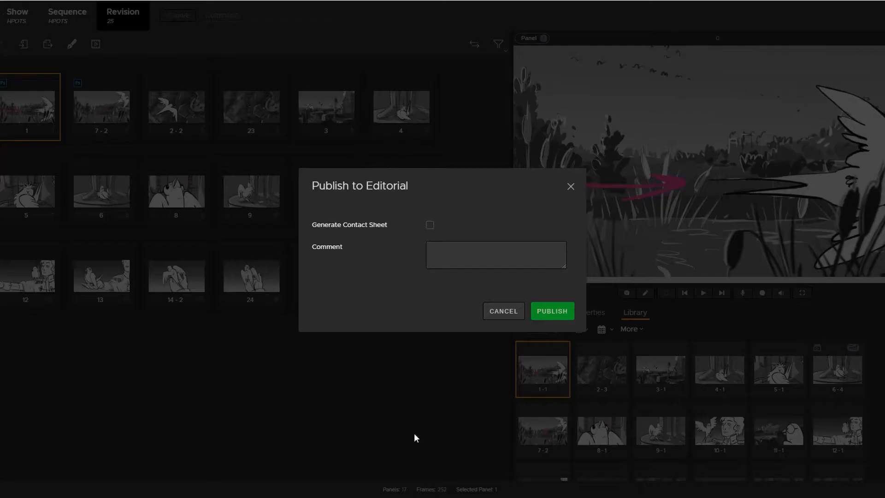
left_click(553, 310)
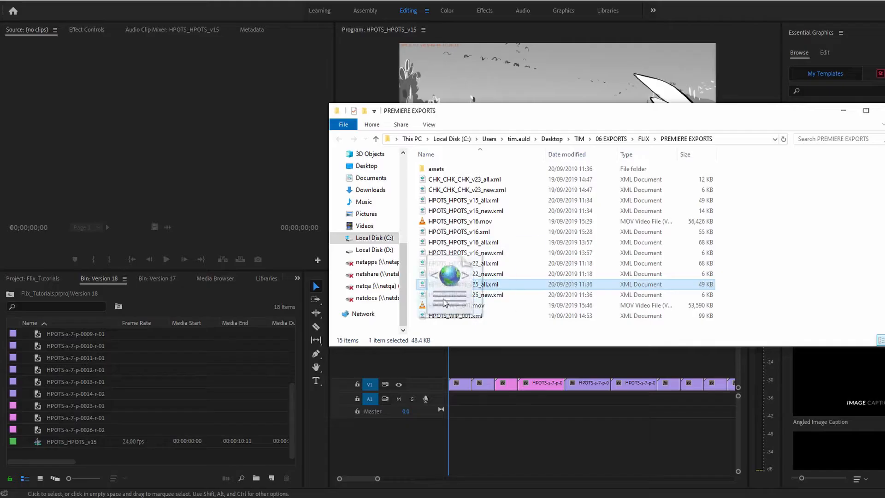
Step: Import HPOTS_HPOTS_v25_all.xml into the Version 18 bin in Premiere Pro, and open and play the imported sequence
left_click_drag(466, 297, 206, 449)
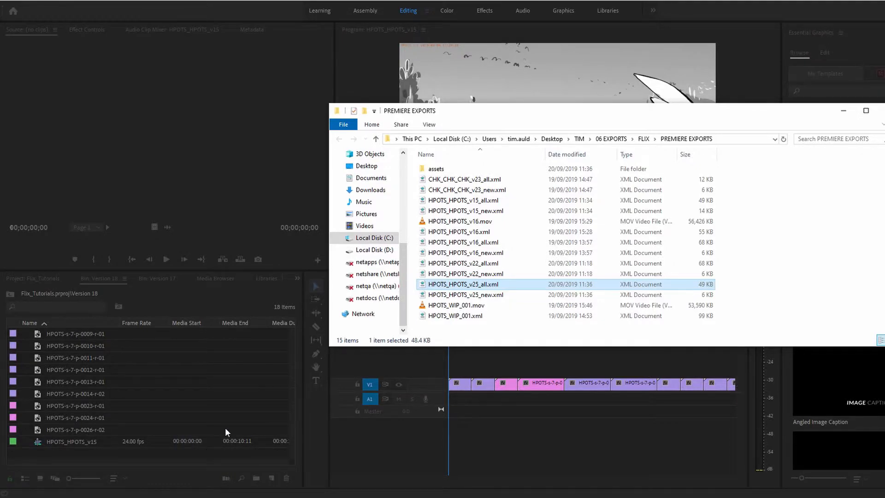
left_click(101, 453)
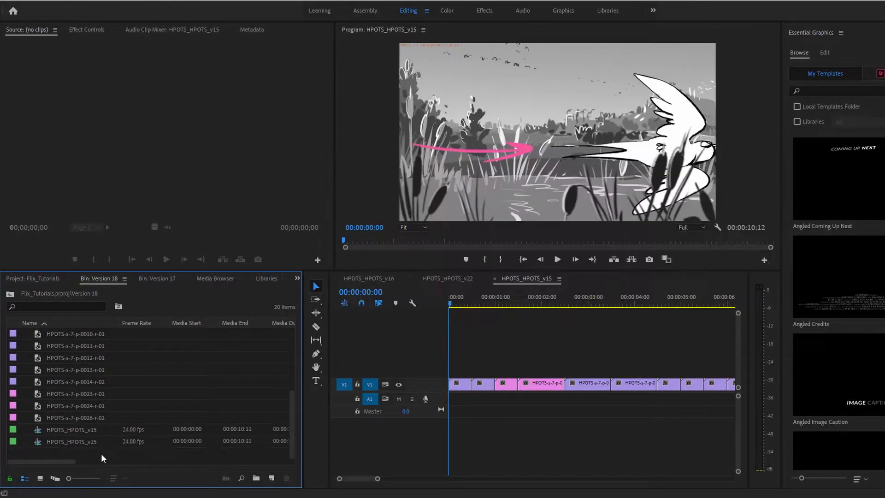
double_click(37, 440)
key("space")
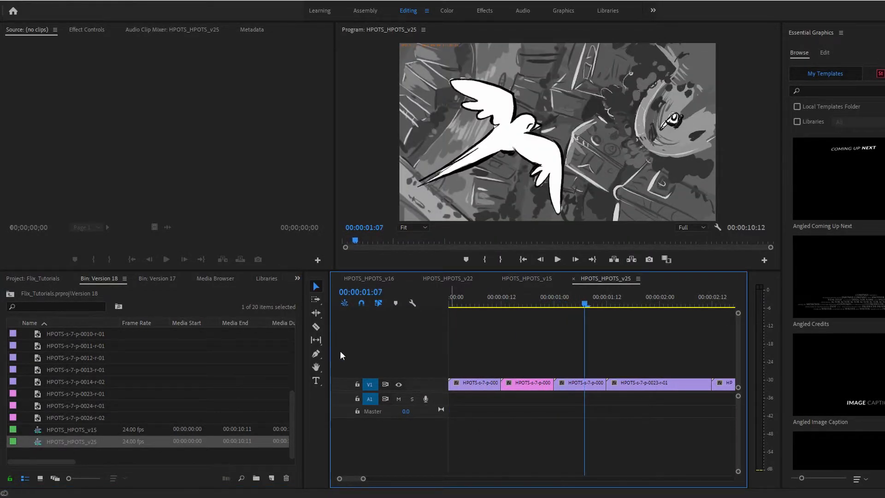
Step: Import HPOTS_HPOTS_v25_new.xml into the Version 18 bin, and open its sequence to scrub through the new panel
key("alt+Tab")
left_click(520, 297)
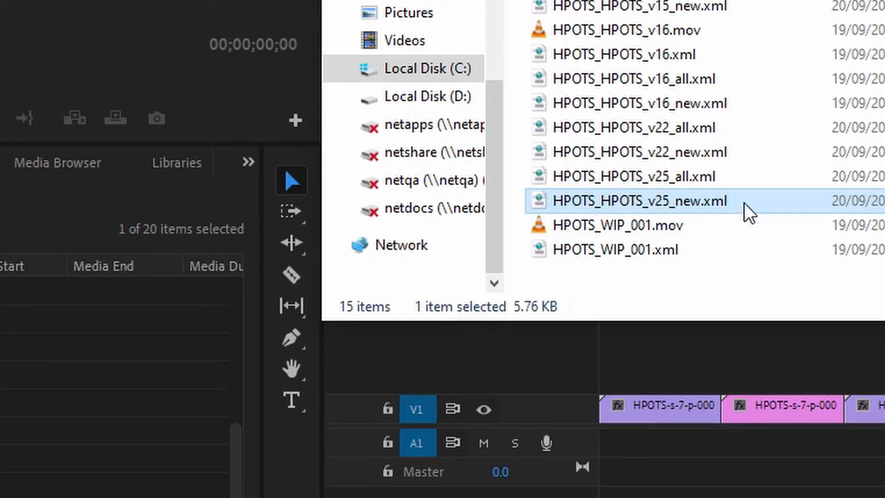
left_click_drag(747, 211, 227, 484)
double_click(146, 442)
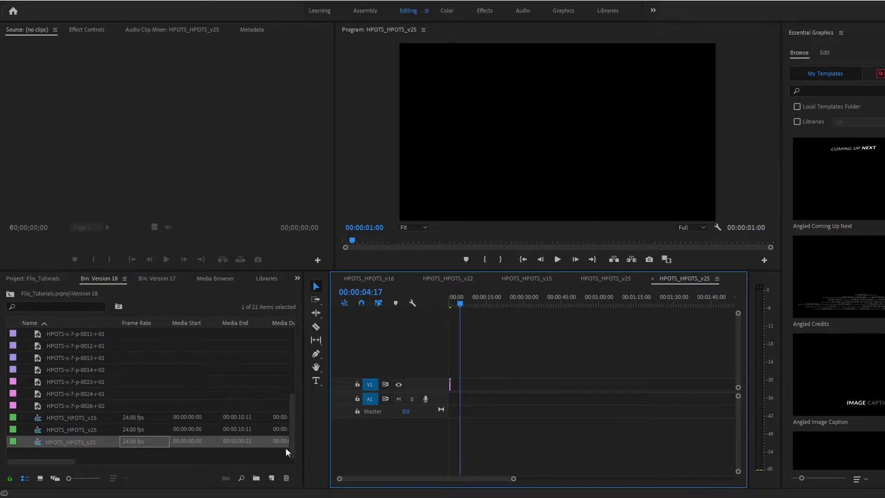
left_click_drag(513, 480, 405, 478)
key("Home")
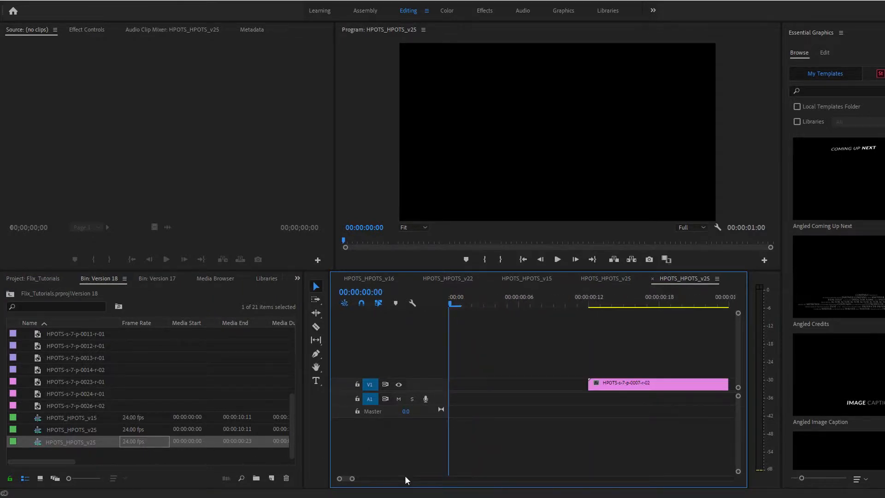
left_click_drag(453, 303, 544, 333)
Step: Add one video and one audio track to the new-panels sequence and arrange the full v25 panels on V1 beneath the new panel on V2
right_click(417, 370)
left_click(438, 429)
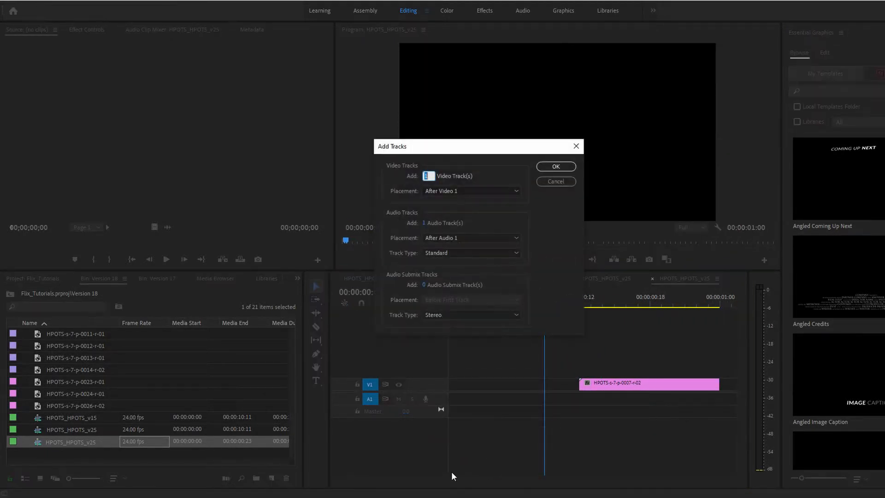
key("Return")
Step: Scrub and play the combined sequence from the start, toggling the visibility of V2 to compare the new panel with the old one
left_click_drag(507, 305, 619, 314)
key("Home")
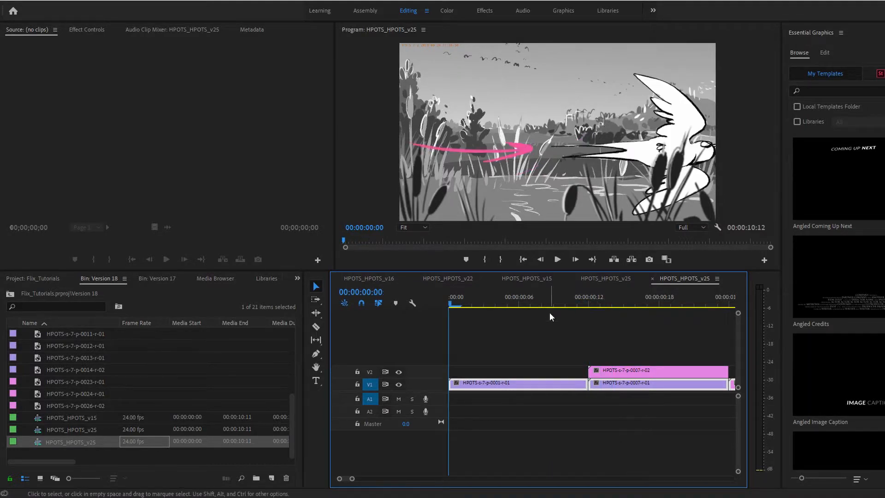
left_click(399, 371)
key("space")
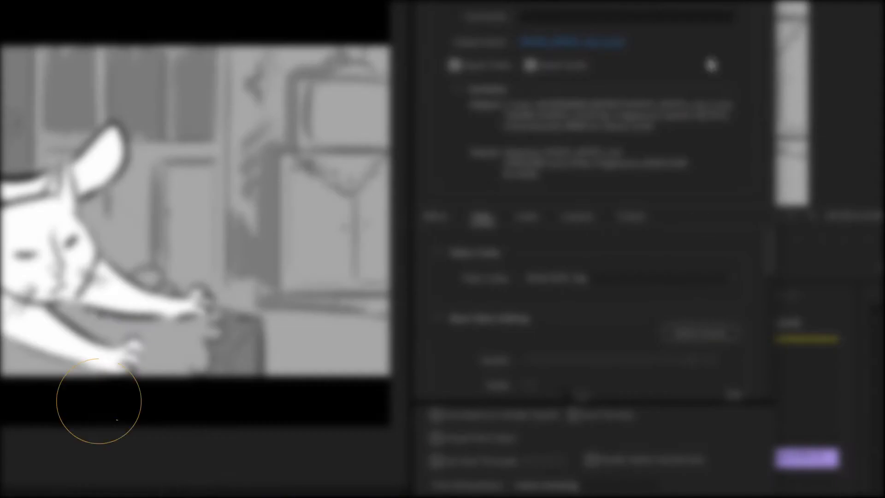
left_click(651, 76)
scroll(627, 349, "down", 5)
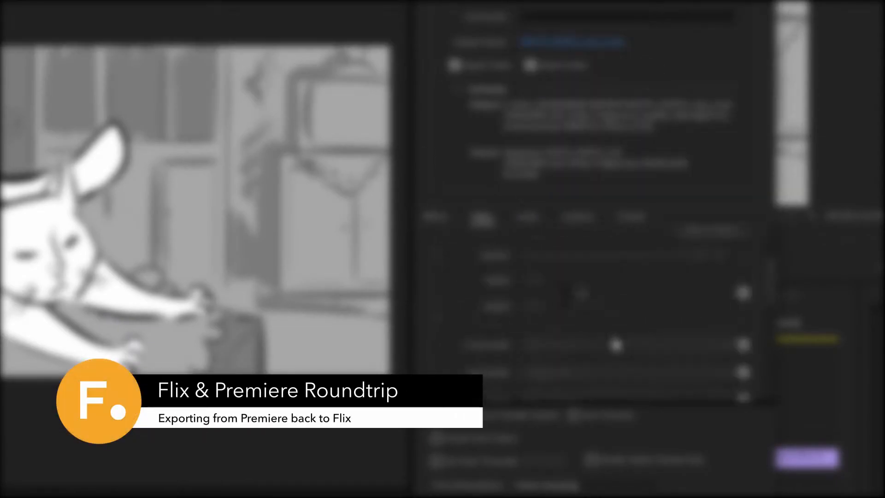
scroll(615, 344, "up", 5)
left_click(530, 67)
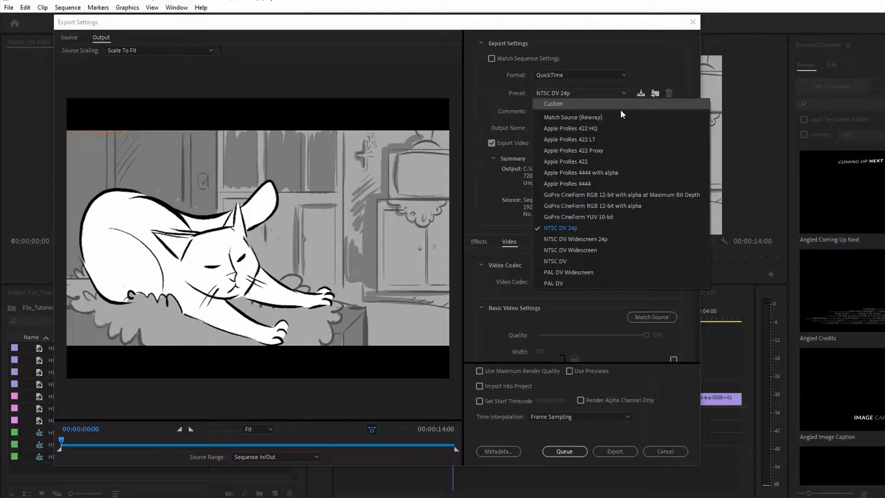
left_click(618, 148)
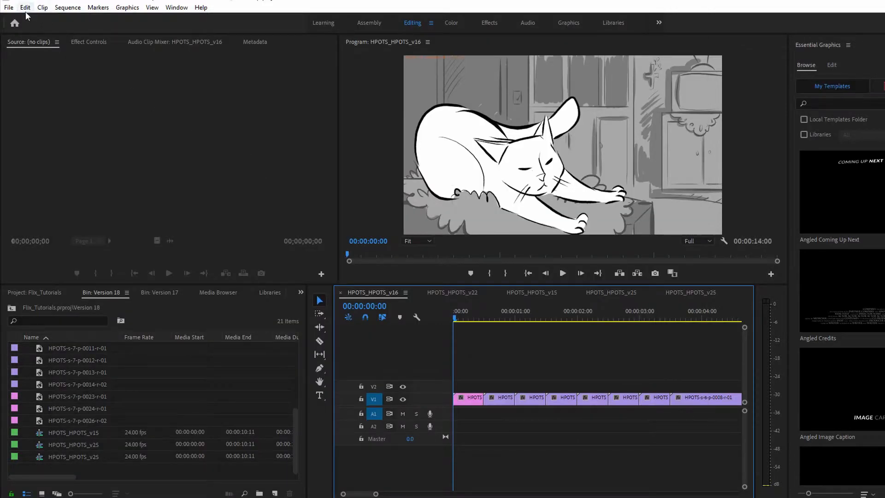
Step: Export the HPOTS_HPOTS_v16 sequence as a Final Cut Pro XML named HPOTS_HPOTS_v16_1.xml in the PREMIERE EXPORTS folder
left_click(8, 8)
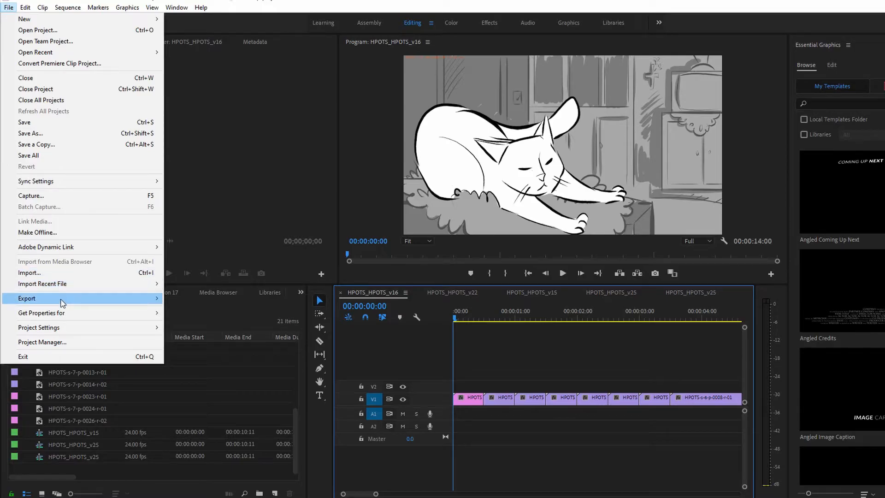
mouse_move(51, 298)
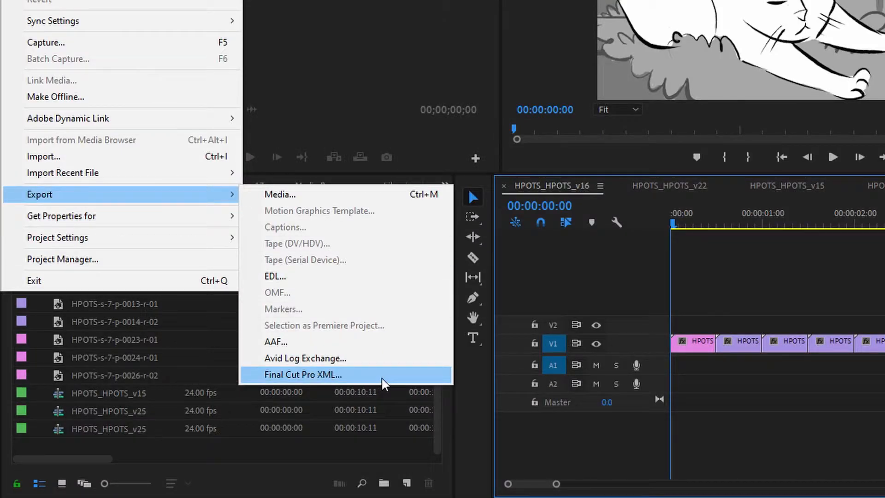
left_click(376, 381)
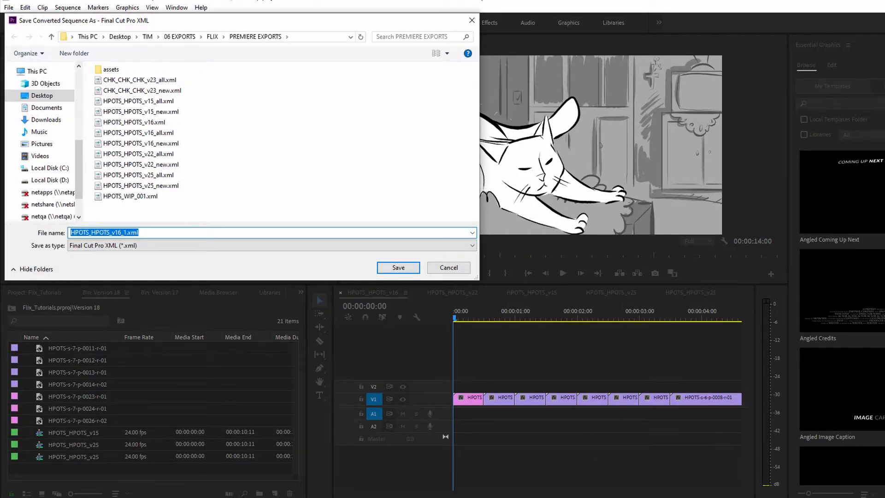
left_click_drag(351, 21, 517, 76)
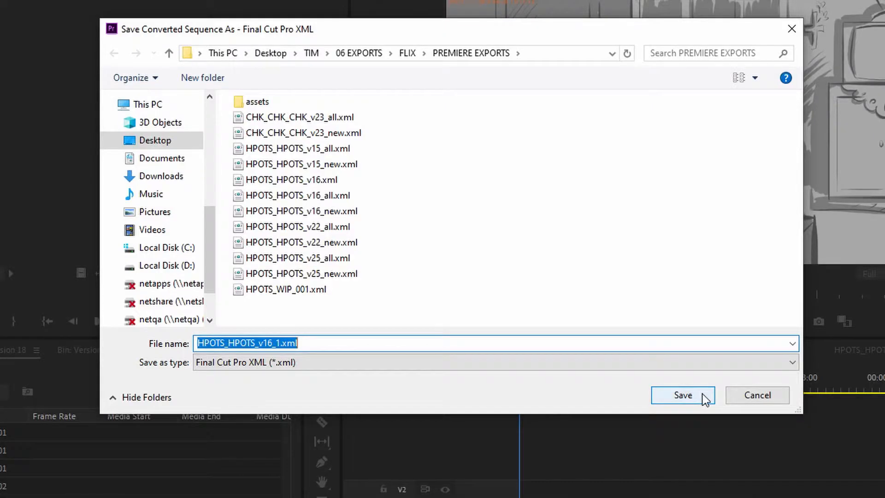
left_click(698, 397)
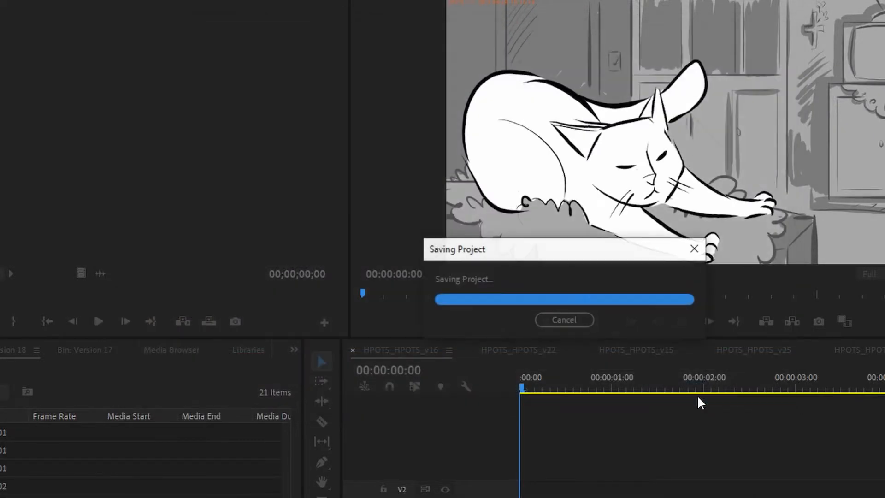
Step: Set up a QuickTime media export of the HPOTS_HPOTS_v16 sequence with the Apple ProRes 422 Proxy preset and audio export disabled
left_click(9, 8)
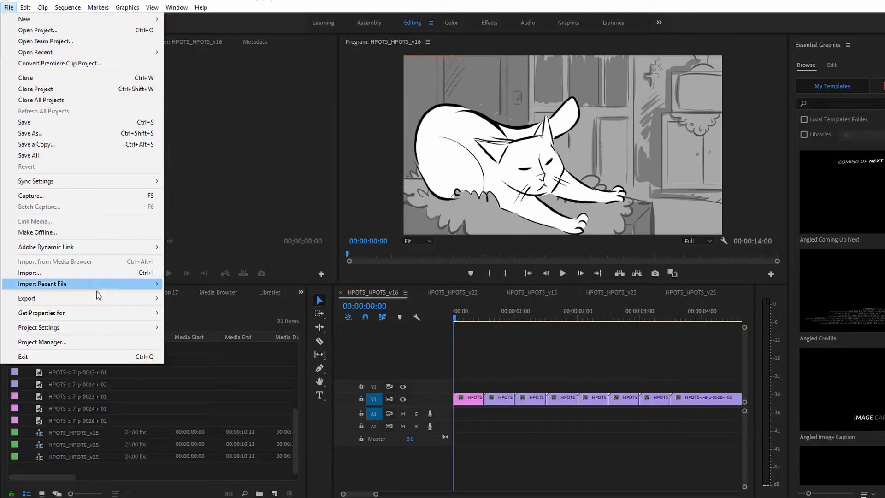
mouse_move(124, 301)
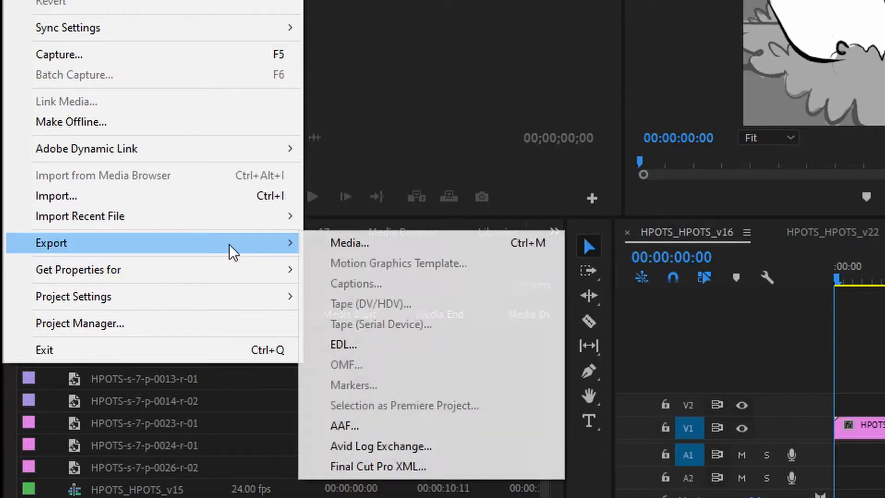
left_click(257, 299)
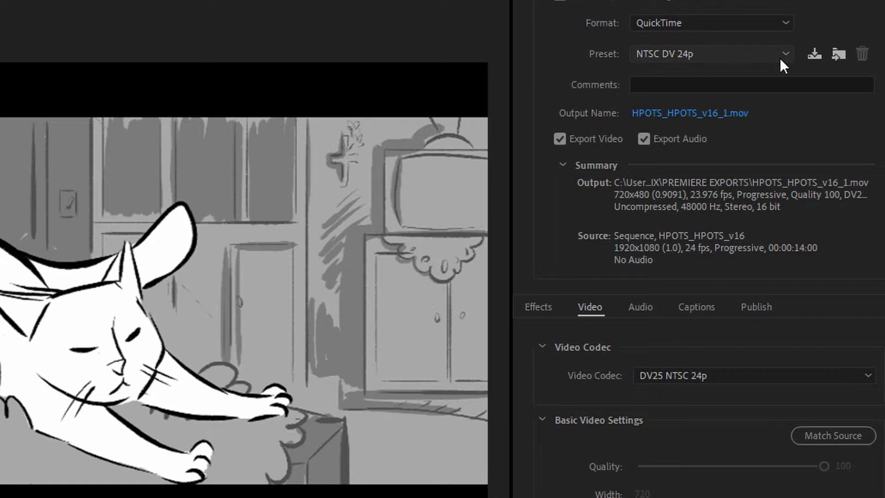
left_click(781, 59)
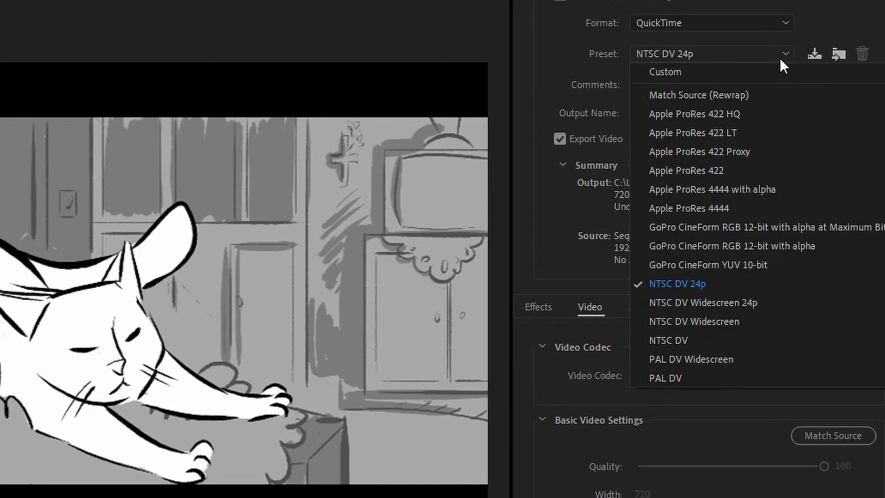
left_click(778, 151)
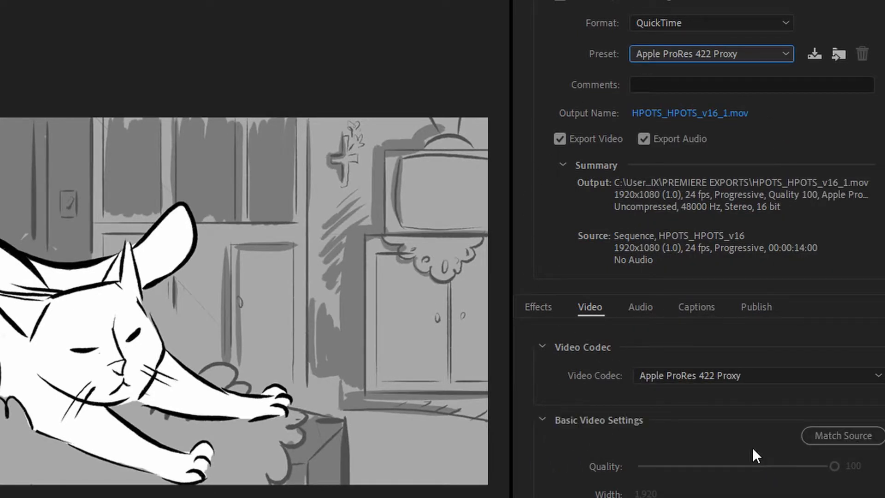
scroll(736, 444, "down", 5)
scroll(739, 447, "up", 5)
left_click(644, 139)
Step: Save the movie's output file in the PREMIERE EXPORTS folder and export the sequence video
left_click(742, 114)
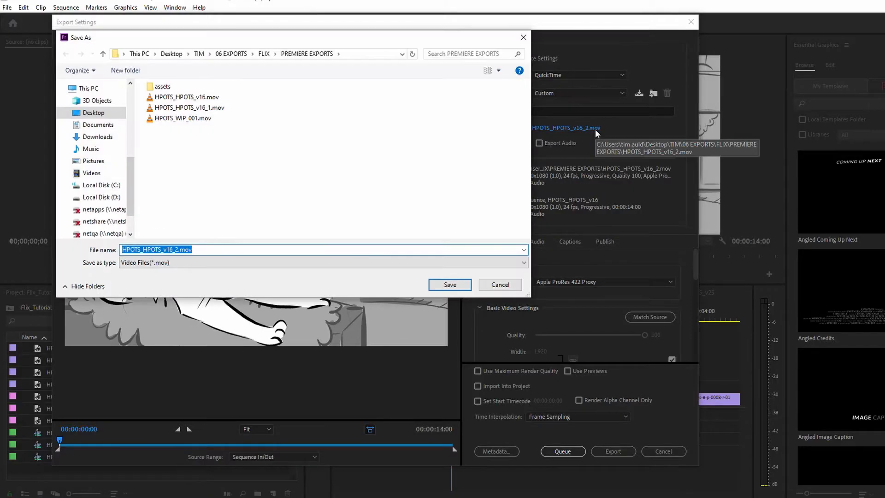
left_click(451, 285)
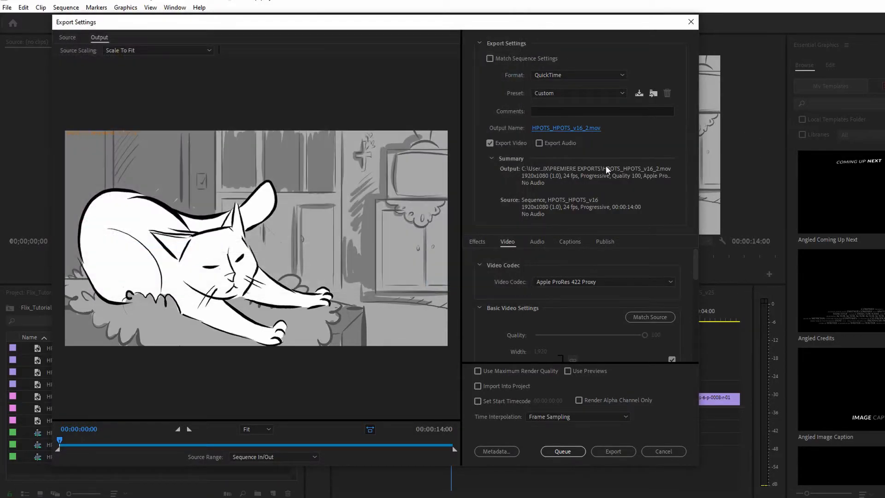
left_click(612, 451)
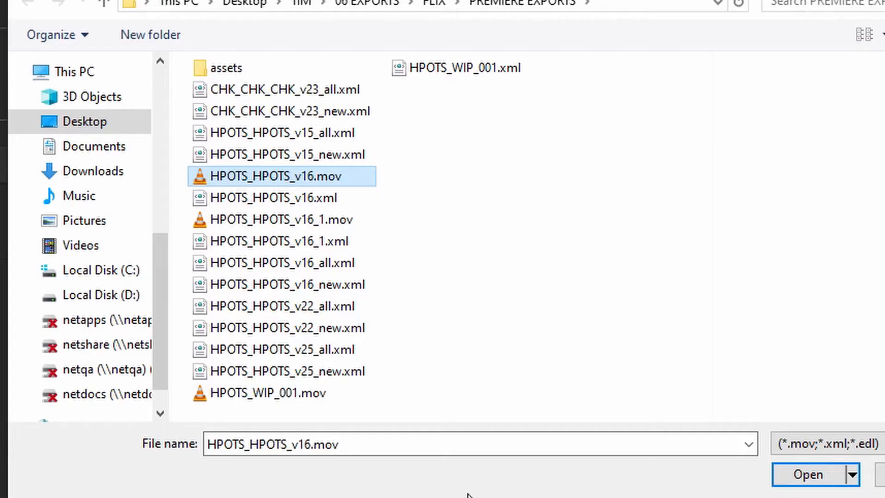
key("shift+Down")
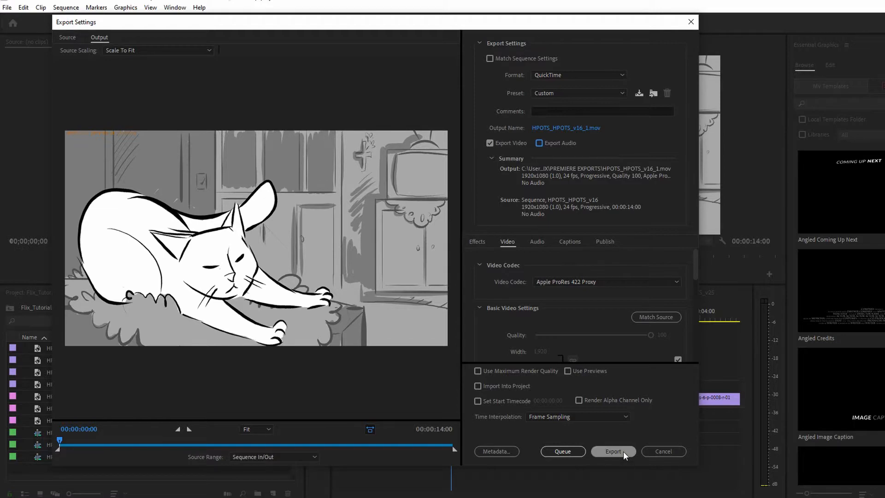
left_click(624, 452)
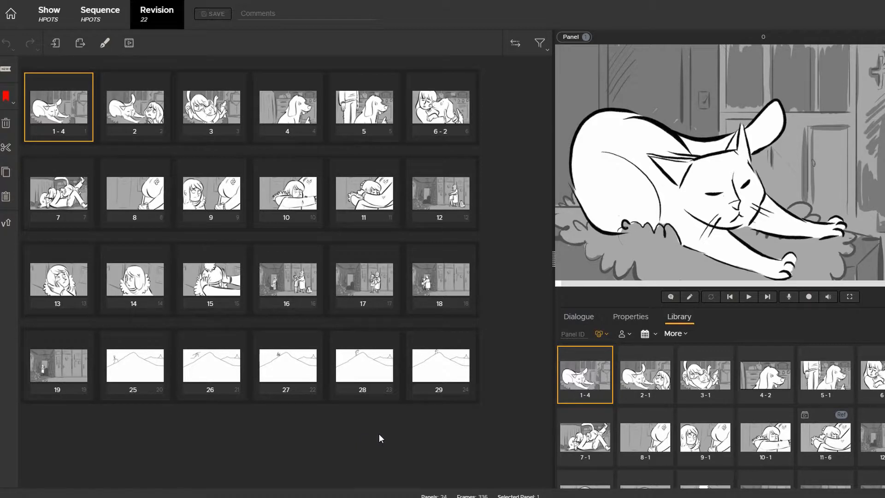
Step: Switch to Flix, open the HPOTS sequence's editorial import and load HPOTS_HPOTS_v16.mov together with HPOTS_HPOTS_v16.xml
left_click(109, 20)
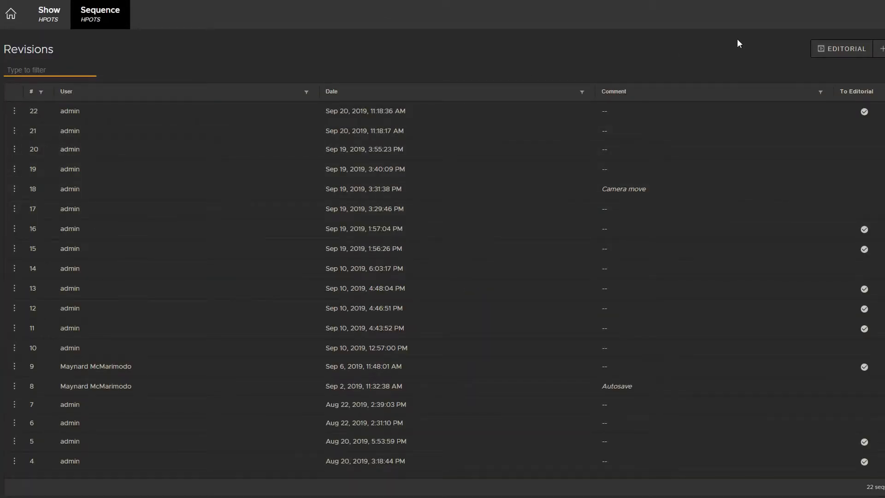
left_click(843, 59)
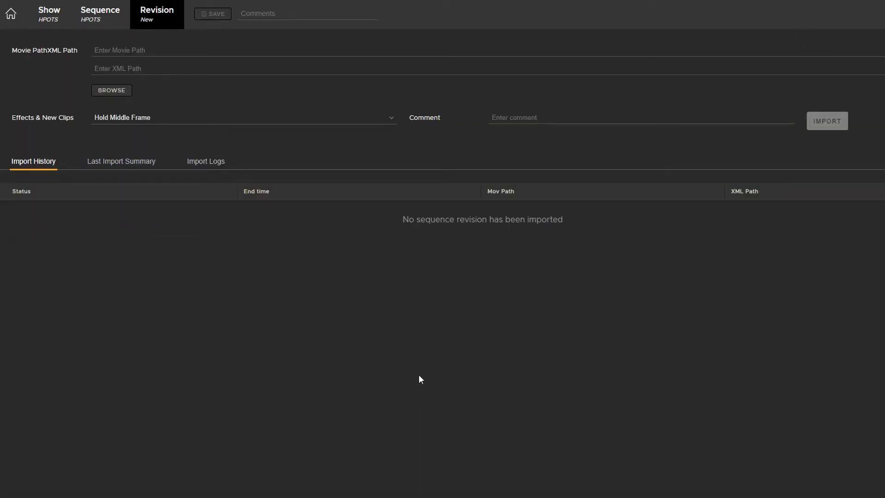
left_click(102, 92)
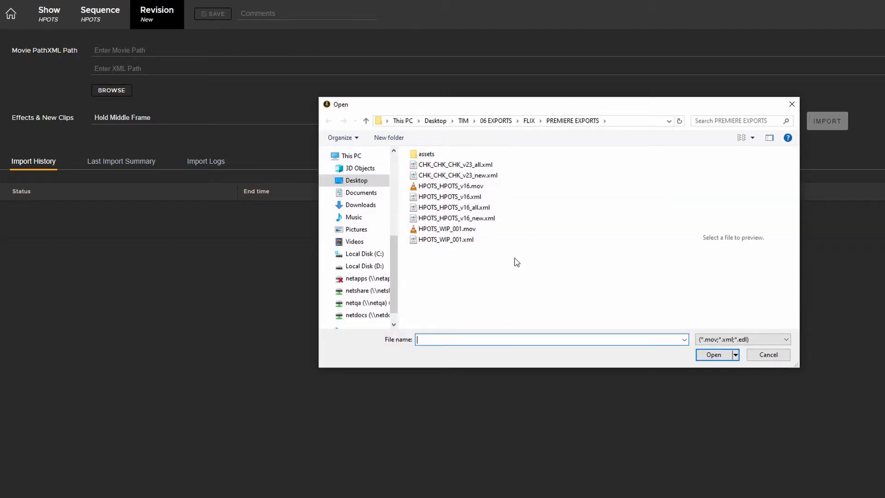
left_click(493, 187)
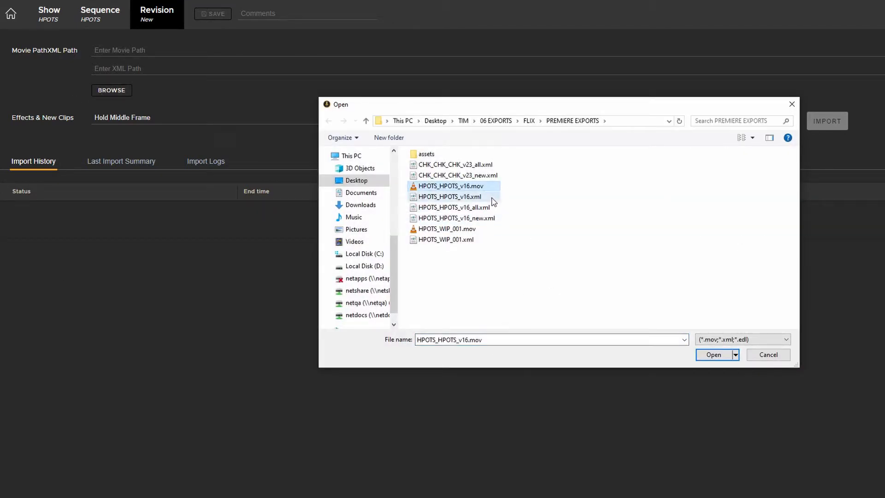
left_click(493, 197, "ctrl")
left_click(713, 355)
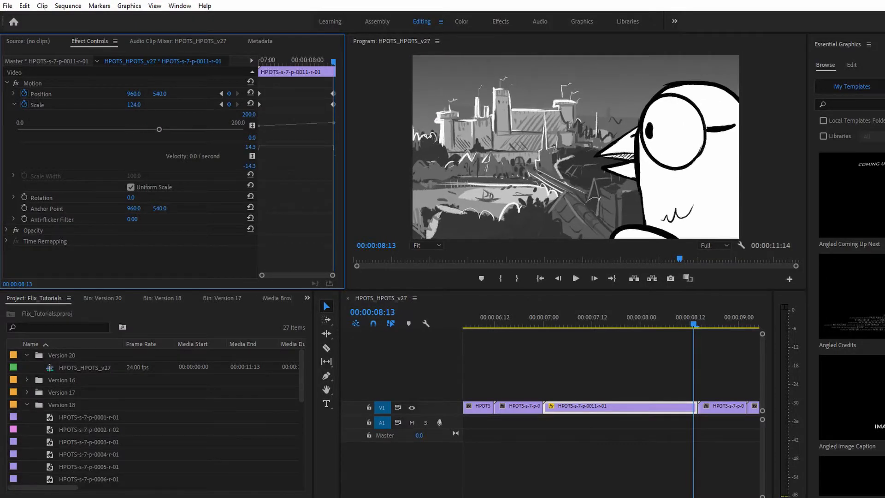
Step: Switch to Premiere Pro and adjust the Scale of clip HPOTS-s-7-p-0011-r-01 at the end of its camera move
left_click_drag(134, 105, 148, 105)
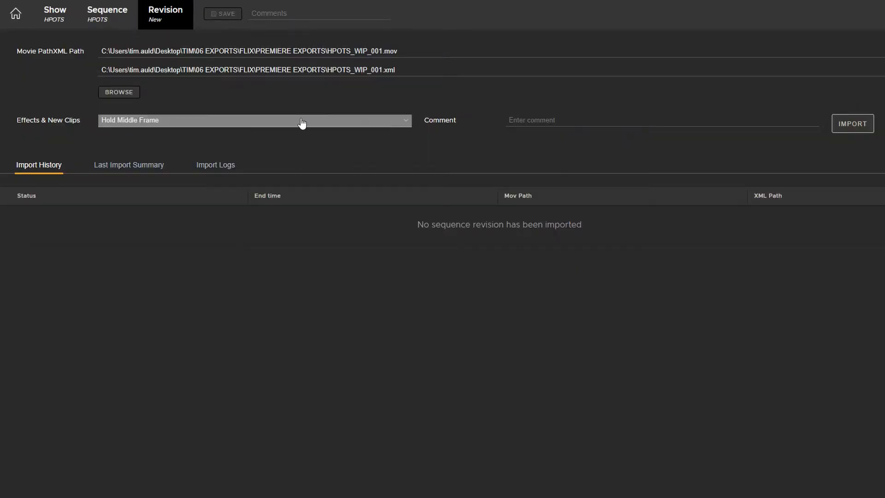
Step: Switch back to Flix and try the Hold Middle Frame and Render All Frames options for effects and new clips
left_click(299, 121)
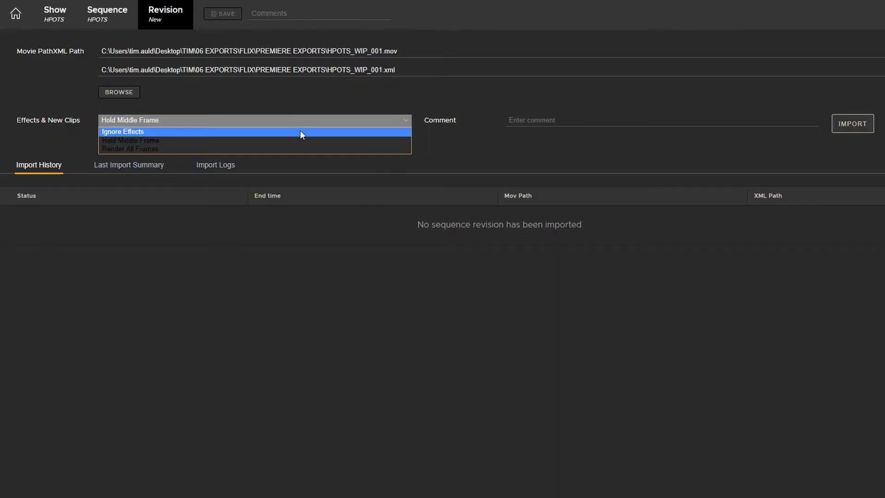
left_click(298, 140)
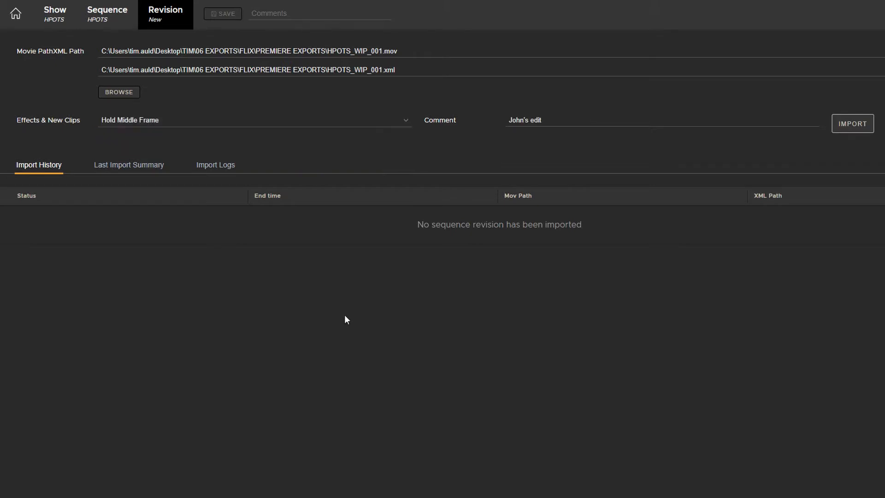
left_click(405, 123)
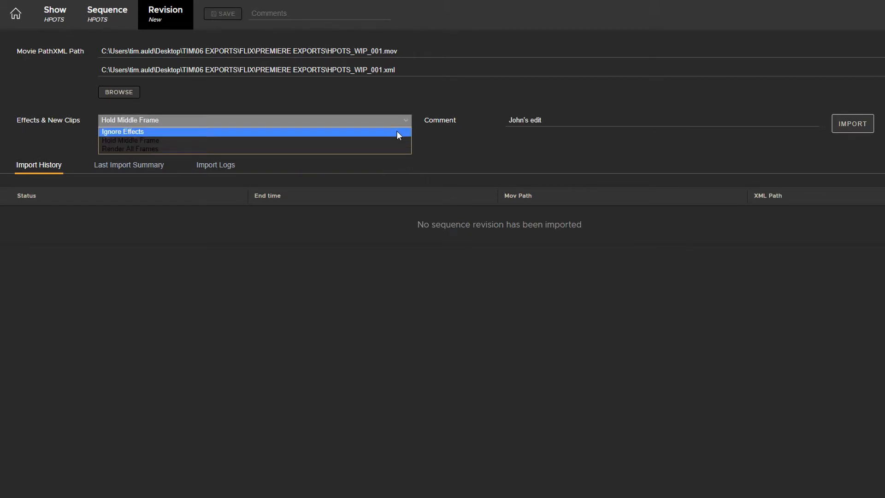
left_click(396, 149)
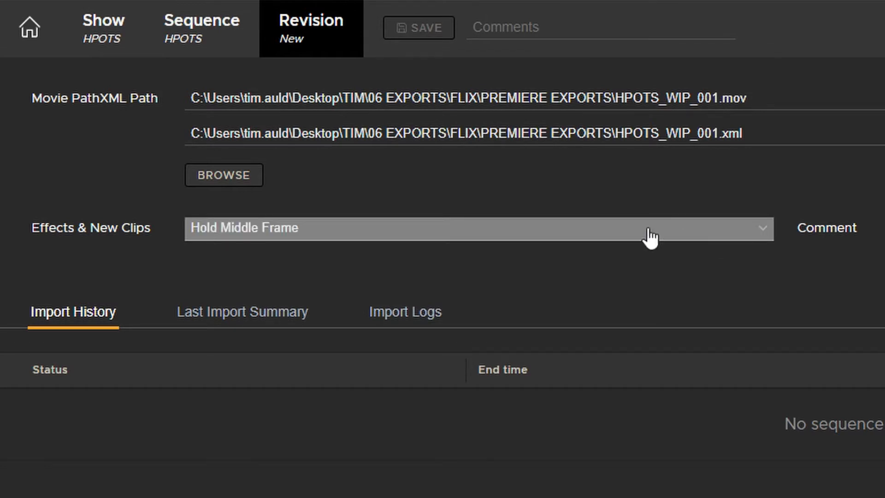
left_click(561, 232)
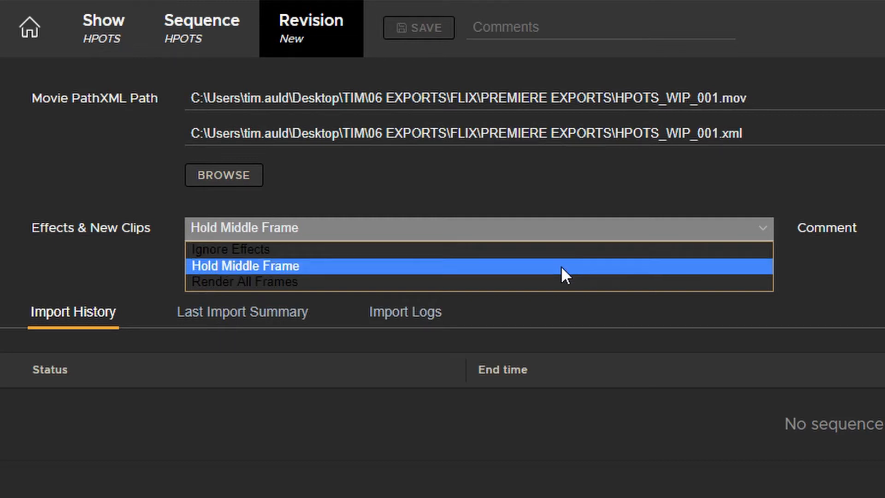
left_click(558, 281)
left_click(767, 233)
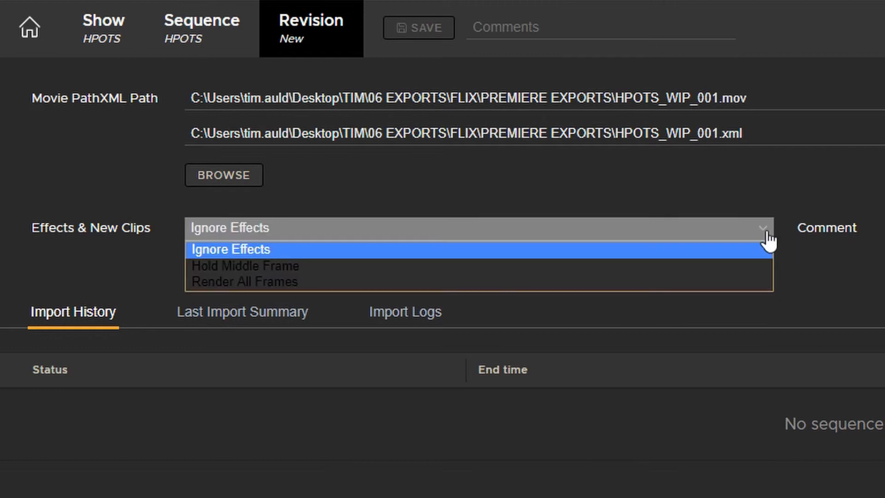
left_click(759, 266)
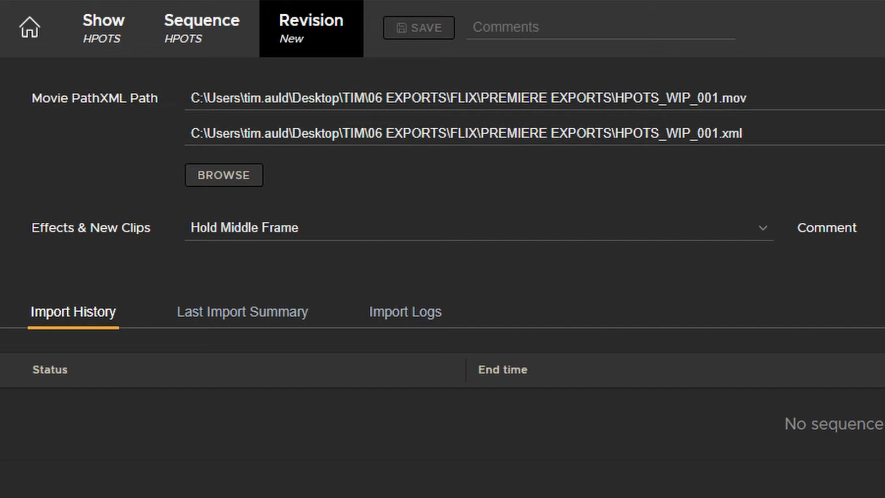
Step: Import the v16 edit with effects set to Render All Frames and the comment "Camera move", and return to the HPOTS sequence's revisions
left_click(724, 227)
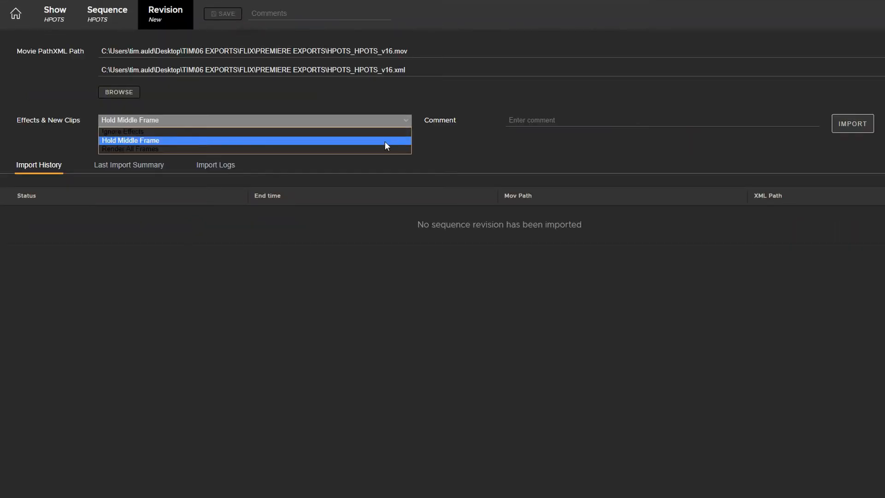
left_click(723, 275)
left_click(884, 228)
type("Camera move")
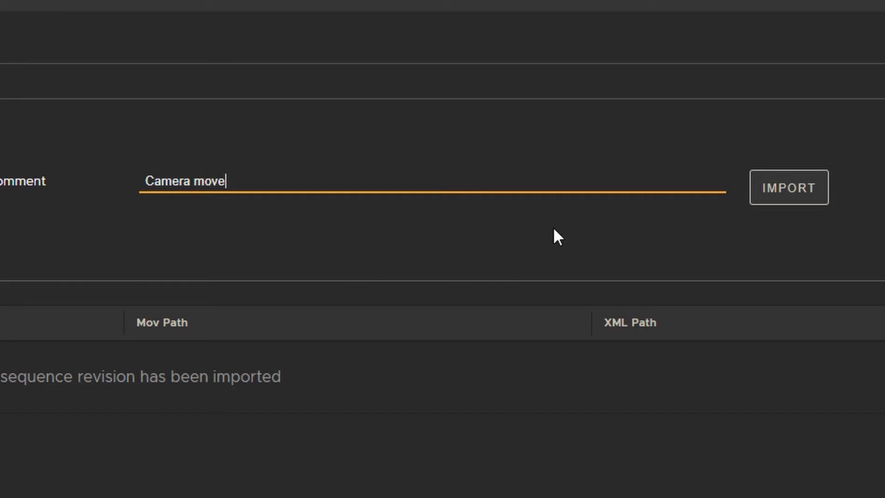
left_click(792, 202)
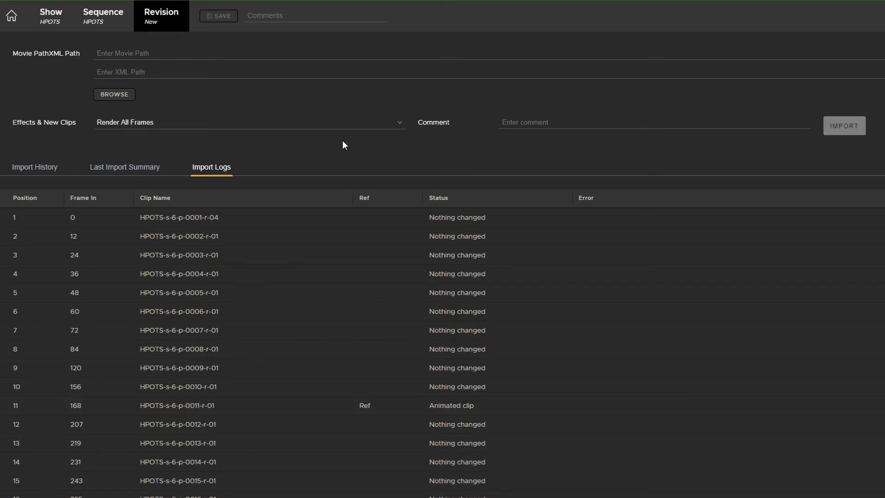
left_click(104, 19)
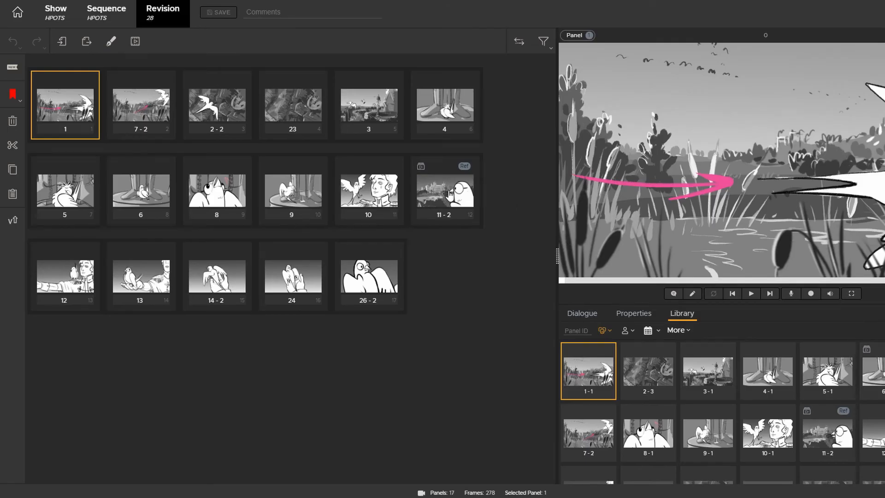
Step: Play back panel 11 - 2 in revision 28 and check its animated panel marker
left_click(447, 194)
left_click(745, 296)
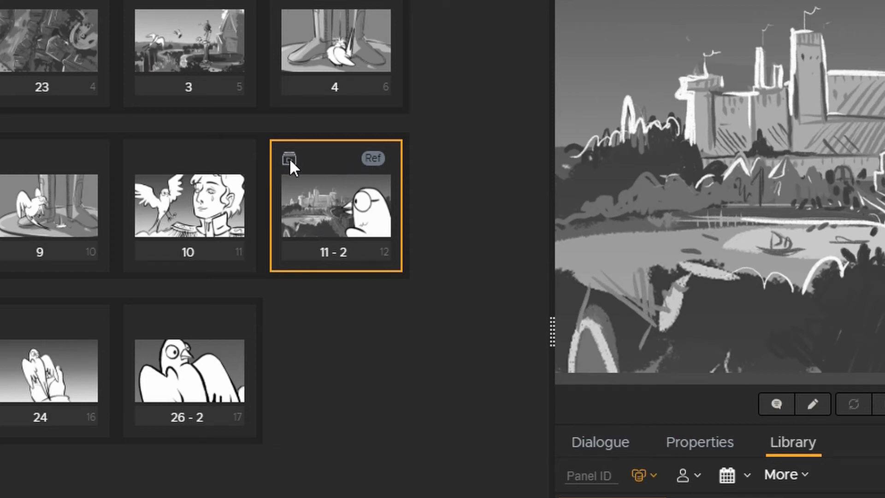
mouse_move(289, 158)
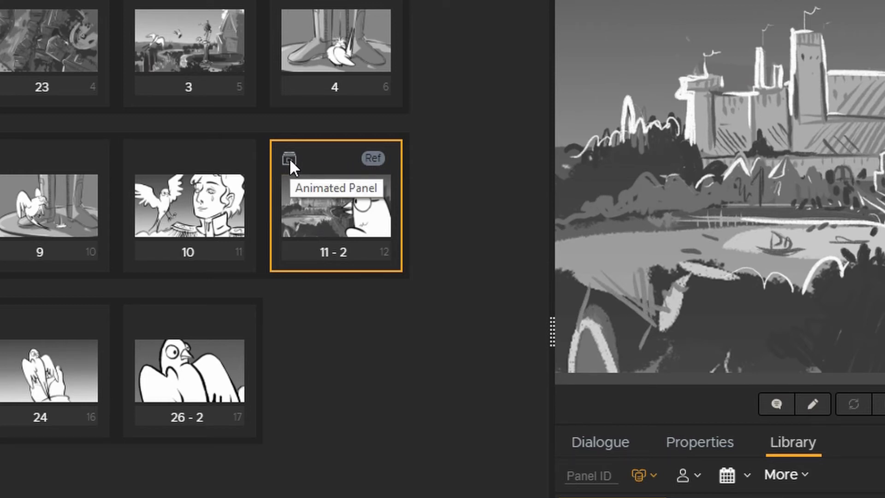
Step: Swap panel 11 - 2 for its original version 11 - 1, and open the 11 - 2 version's artwork in Photoshop
left_click(336, 263)
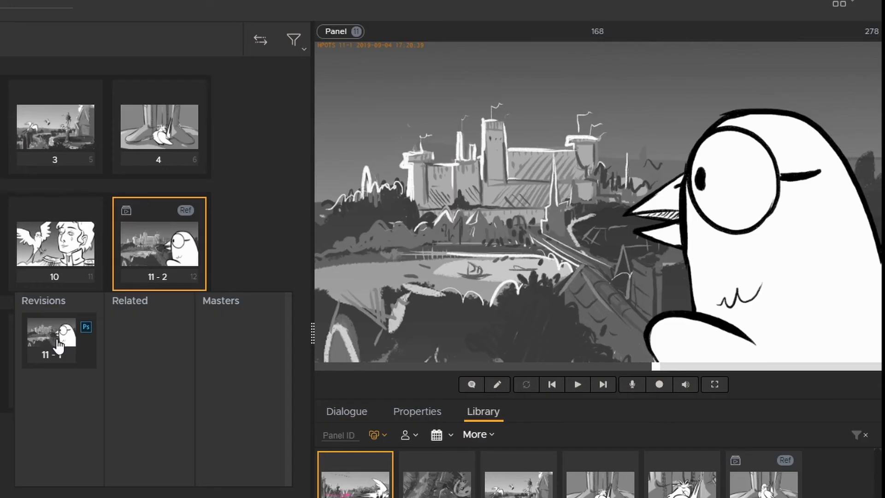
left_click(193, 351)
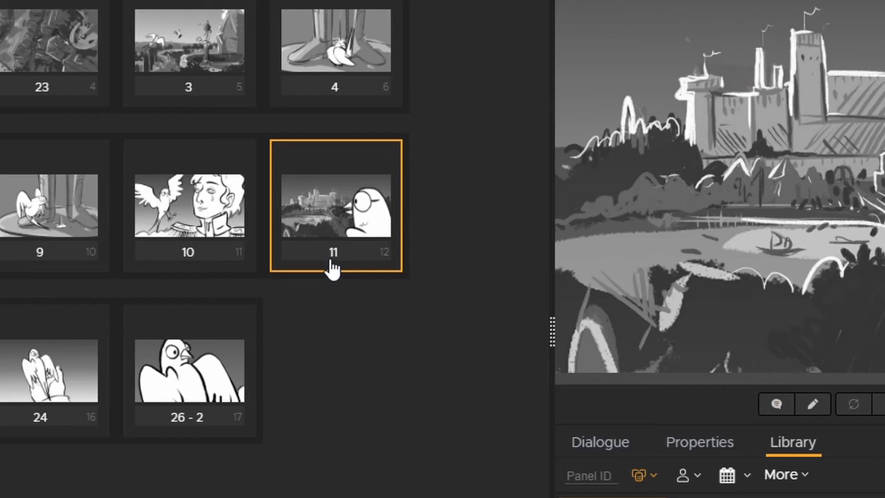
left_click(331, 263)
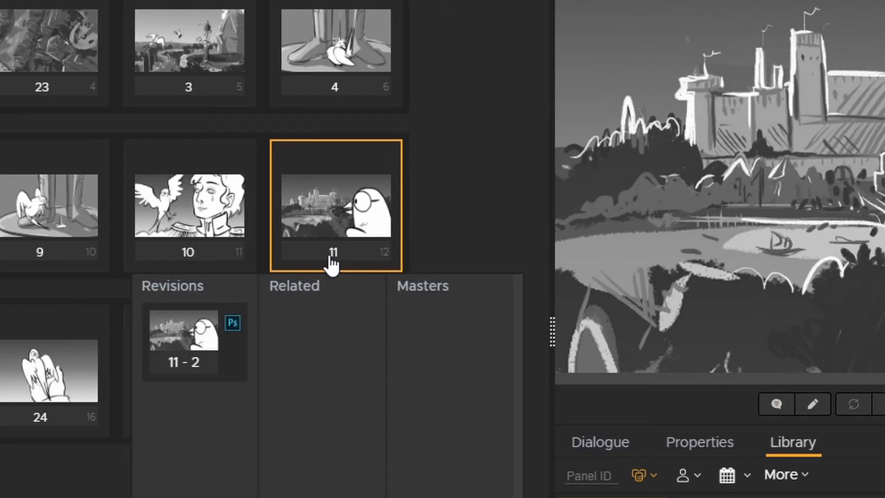
left_click(239, 329)
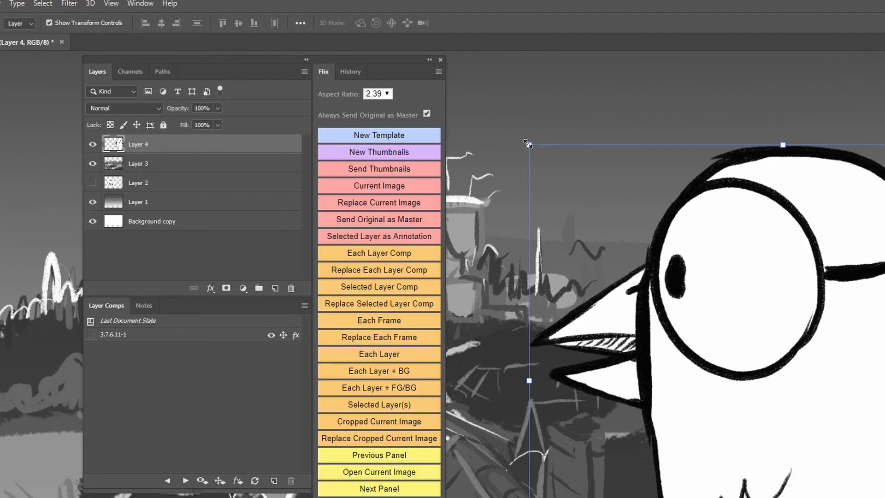
Step: Rescale the bird on Layer 4, scaling it down to about 68% before moving it up and to the left and enlarging it
left_click_drag(528, 143, 690, 297)
left_click_drag(859, 393, 794, 349)
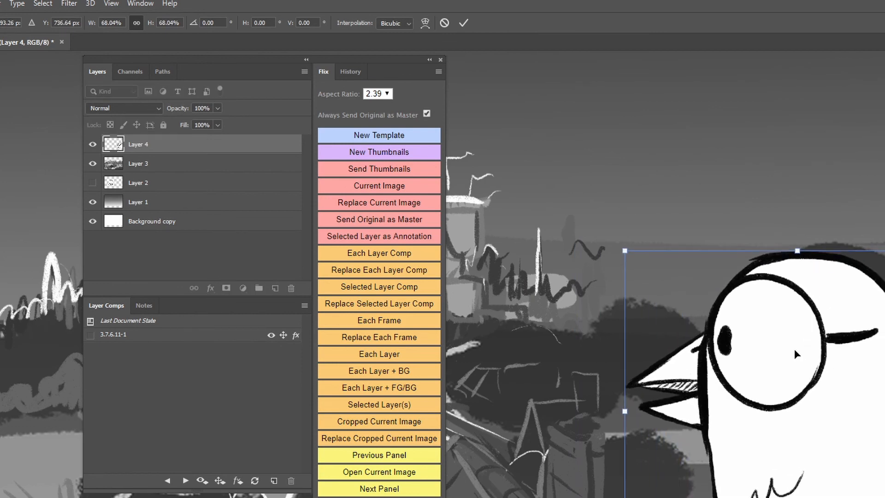
left_click_drag(622, 244, 542, 156)
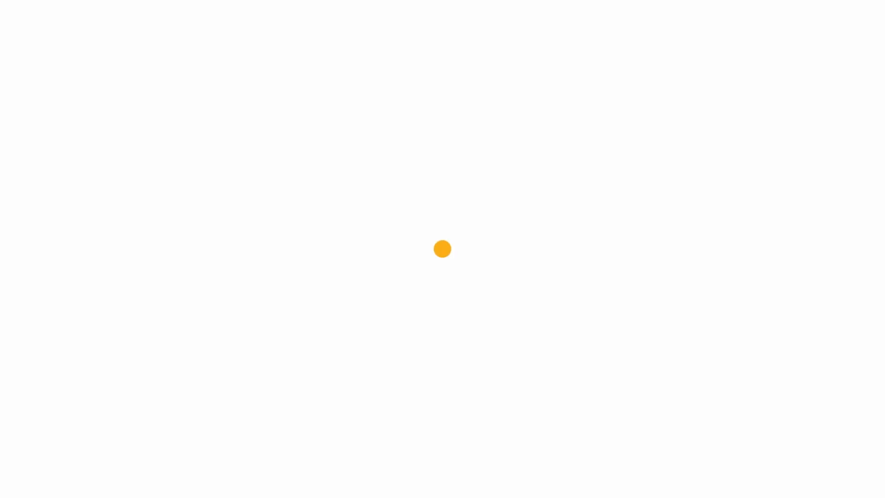